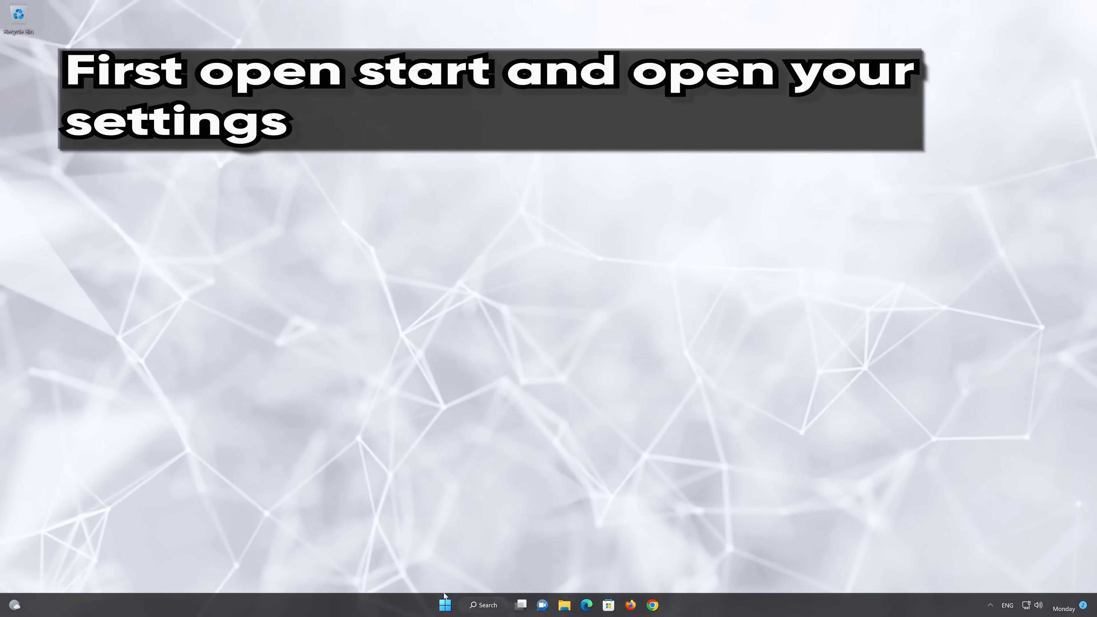
Open the Apps & features page in Windows Settings.
{"action": "left_click", "coordinate": [443, 605]}
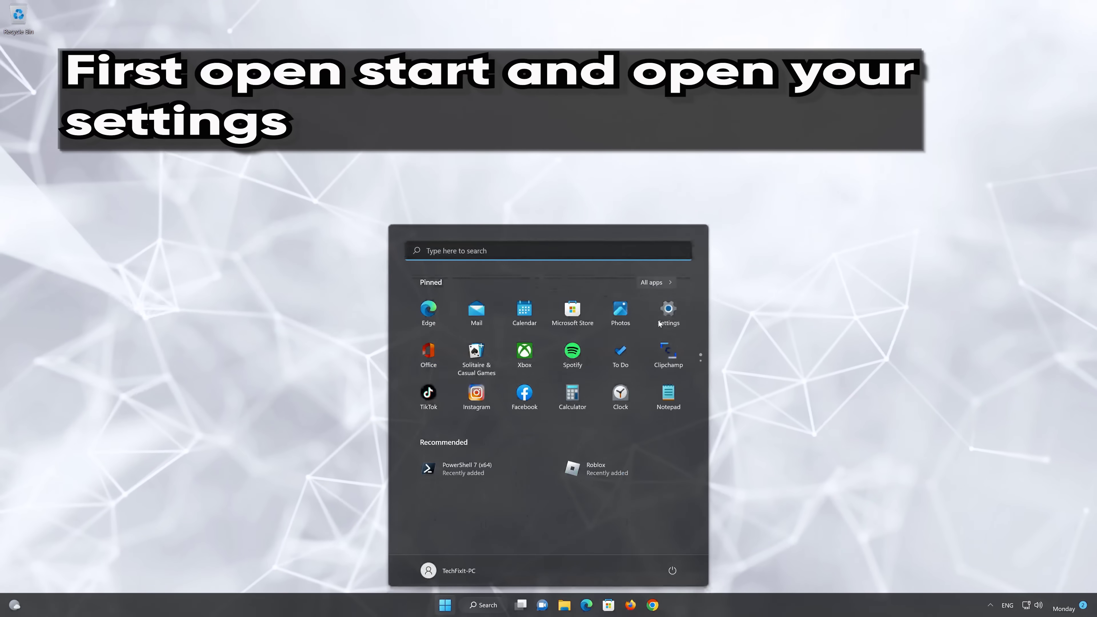
{"action": "left_click", "coordinate": [670, 315]}
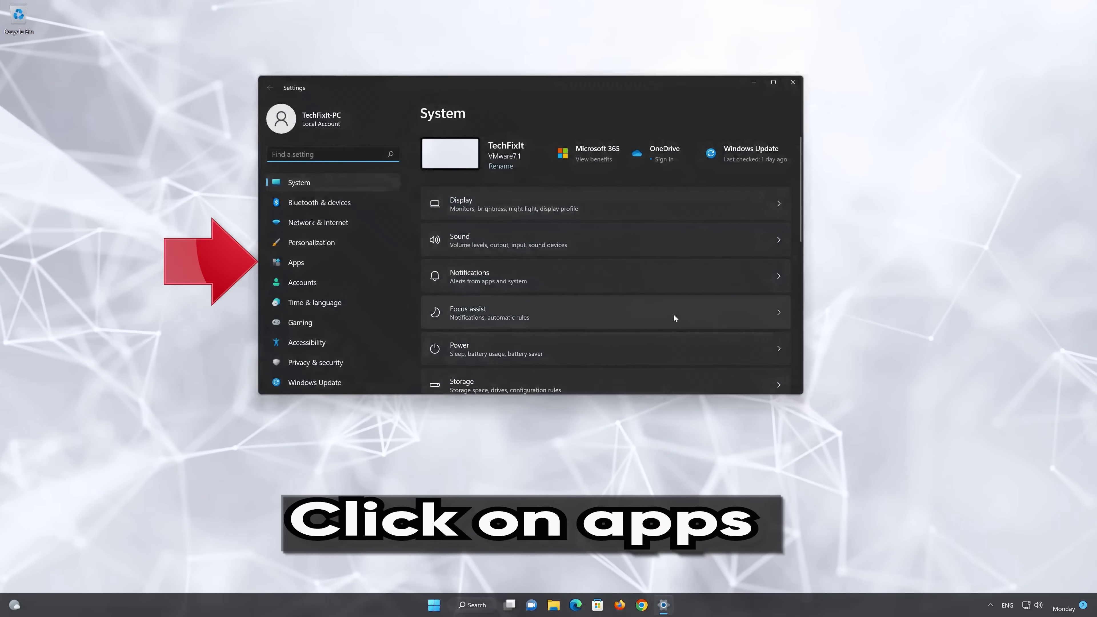
{"action": "left_click", "coordinate": [338, 260]}
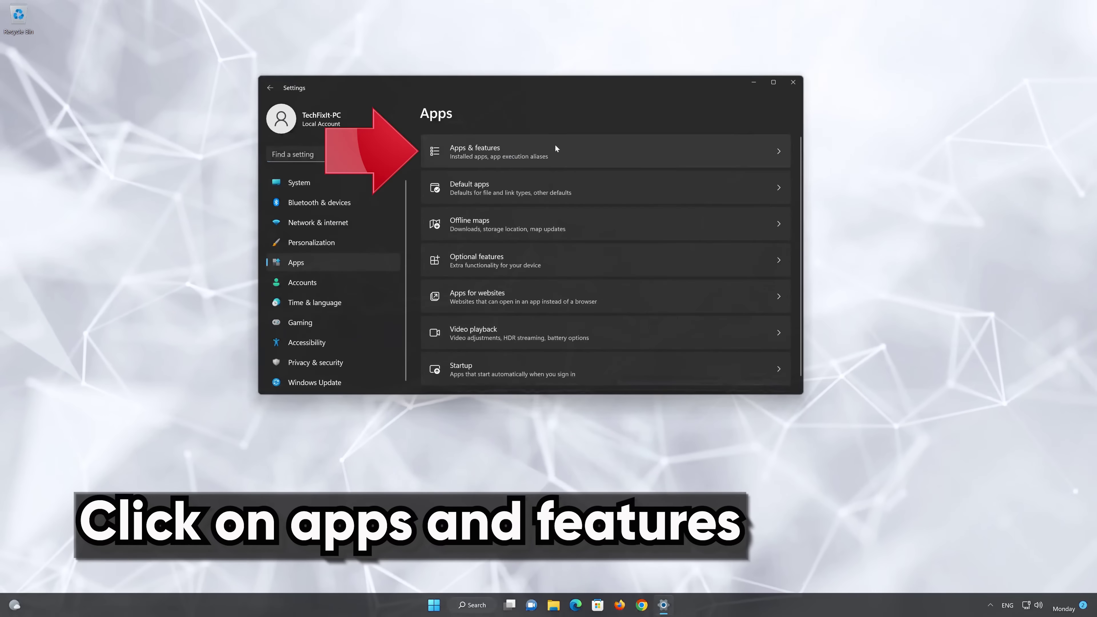
{"action": "left_click", "coordinate": [555, 148]}
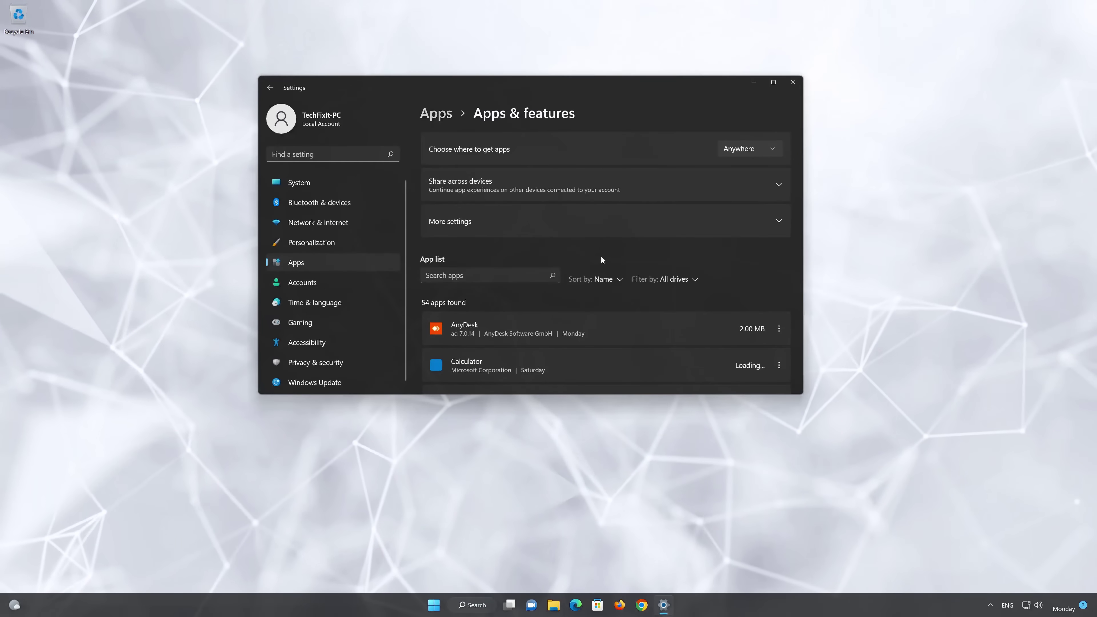
Find Microsoft Store in the installed app list and open its advanced options.
{"action": "scroll", "coordinate": [604, 266], "scroll_direction": "down", "scroll_amount": 10}
{"action": "scroll", "coordinate": [606, 270], "scroll_direction": "down", "scroll_amount": 2}
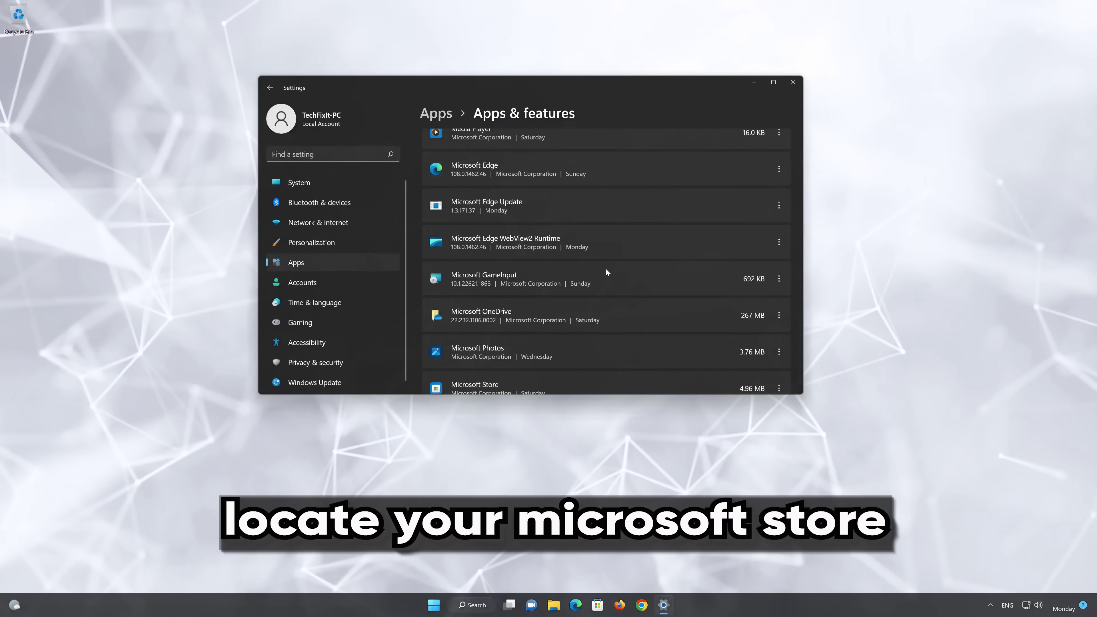
{"action": "scroll", "coordinate": [605, 269], "scroll_direction": "down", "scroll_amount": 2}
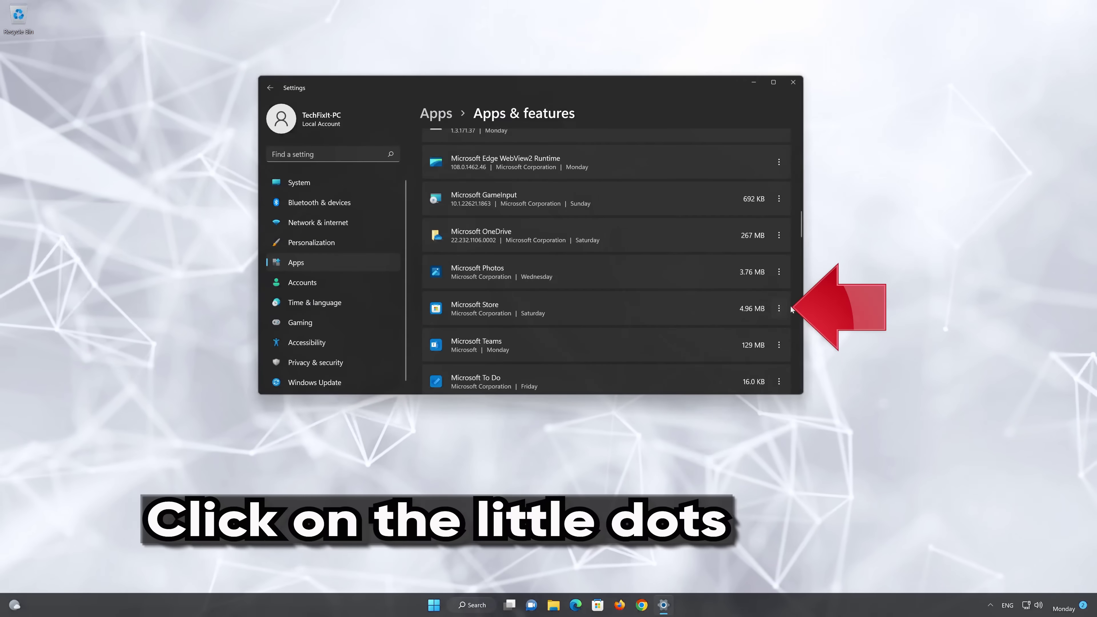
{"action": "left_click", "coordinate": [779, 308]}
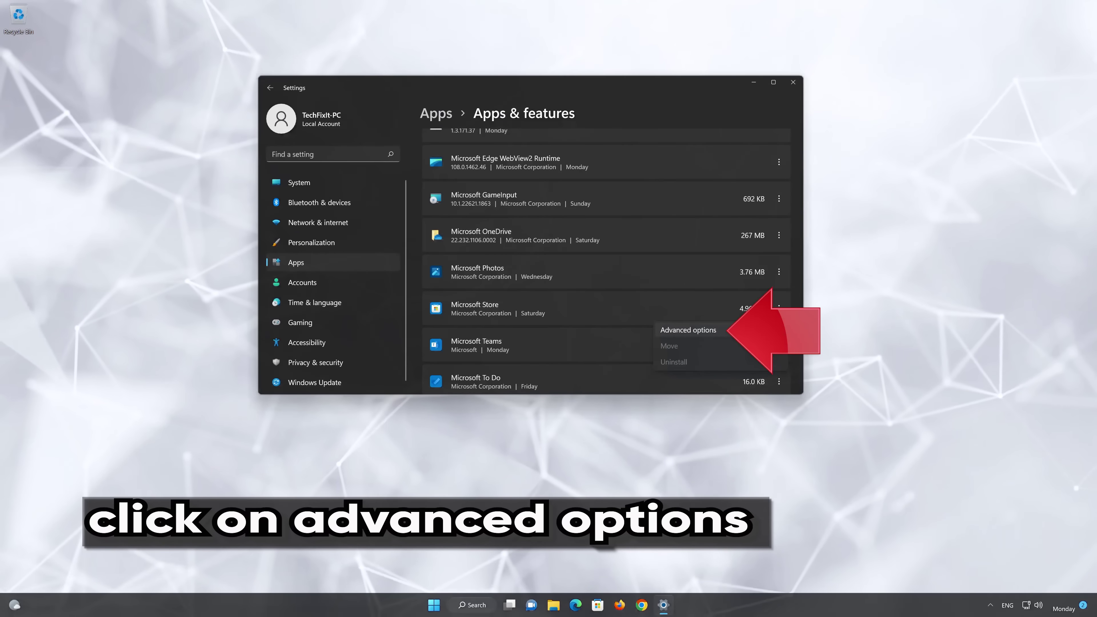
{"action": "left_click", "coordinate": [730, 324]}
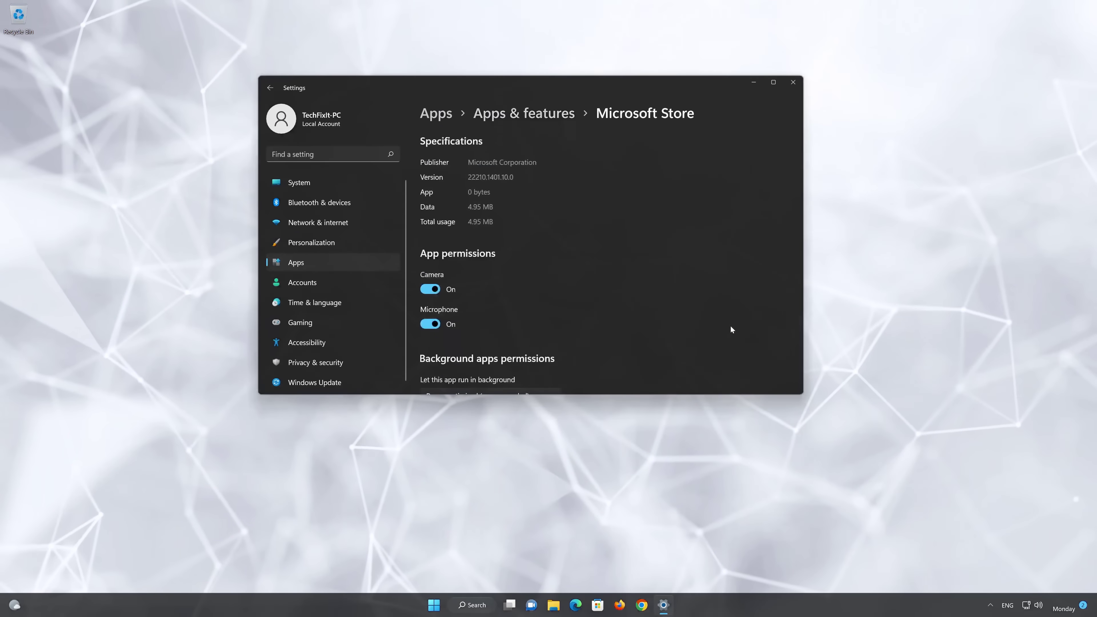
Repair the Microsoft Store app, and reset it including its app data.
{"action": "scroll", "coordinate": [707, 320], "scroll_direction": "down", "scroll_amount": 10}
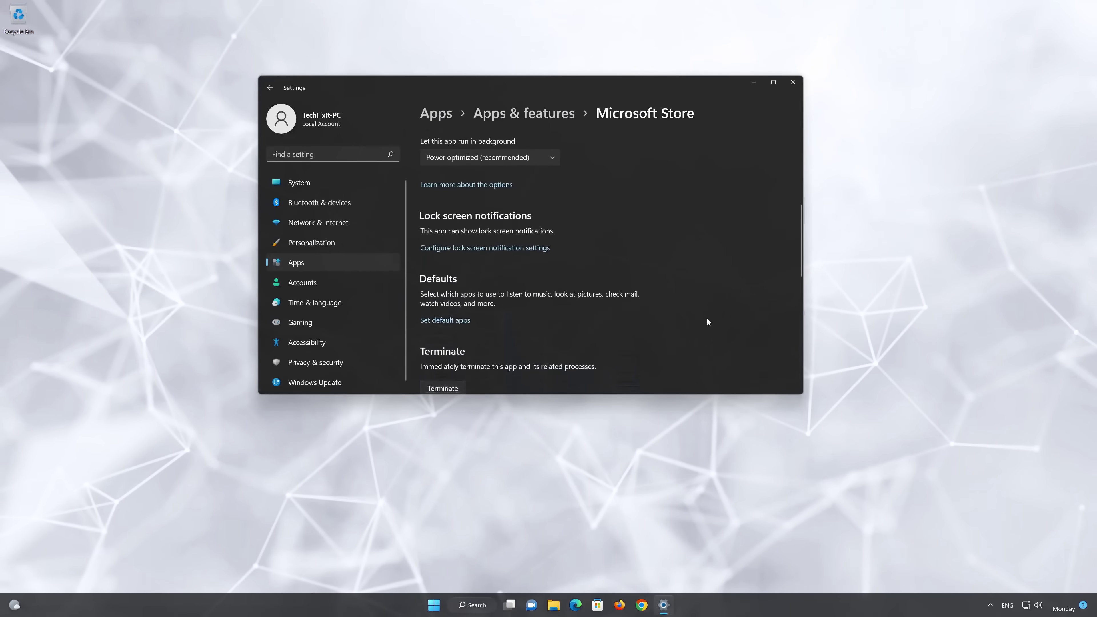
{"action": "scroll", "coordinate": [707, 321], "scroll_direction": "down", "scroll_amount": 3}
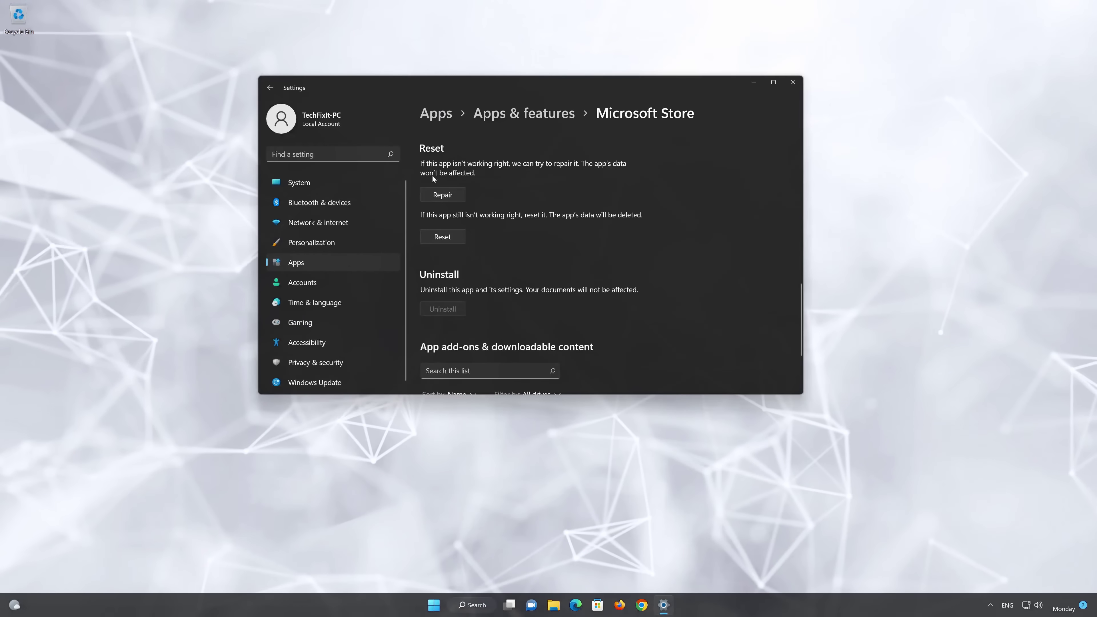
{"action": "left_click", "coordinate": [455, 196]}
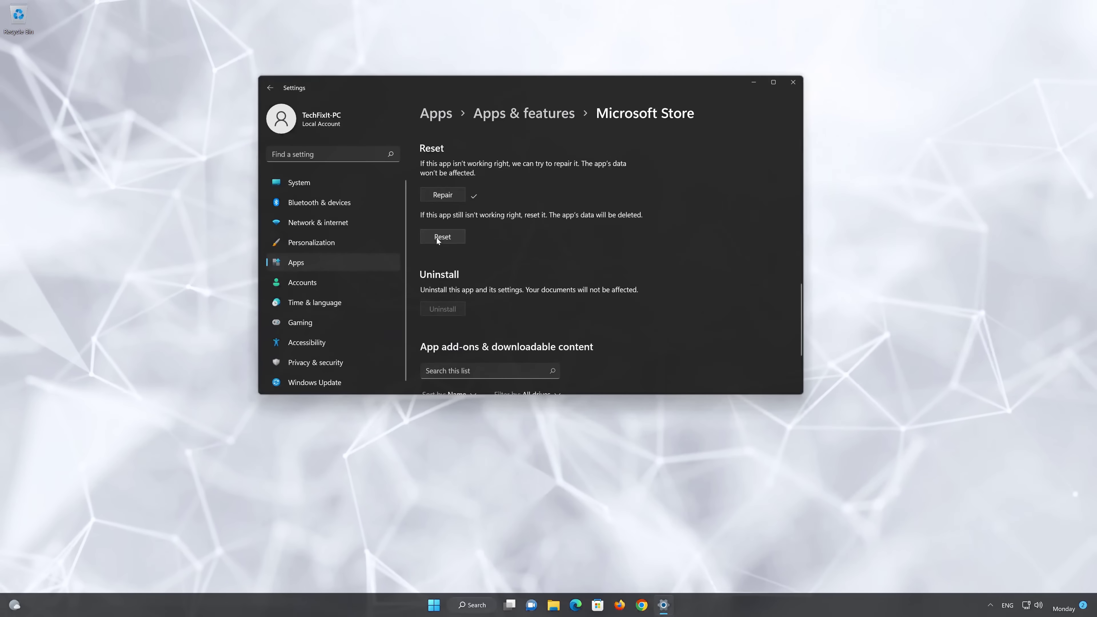
{"action": "left_click", "coordinate": [437, 237]}
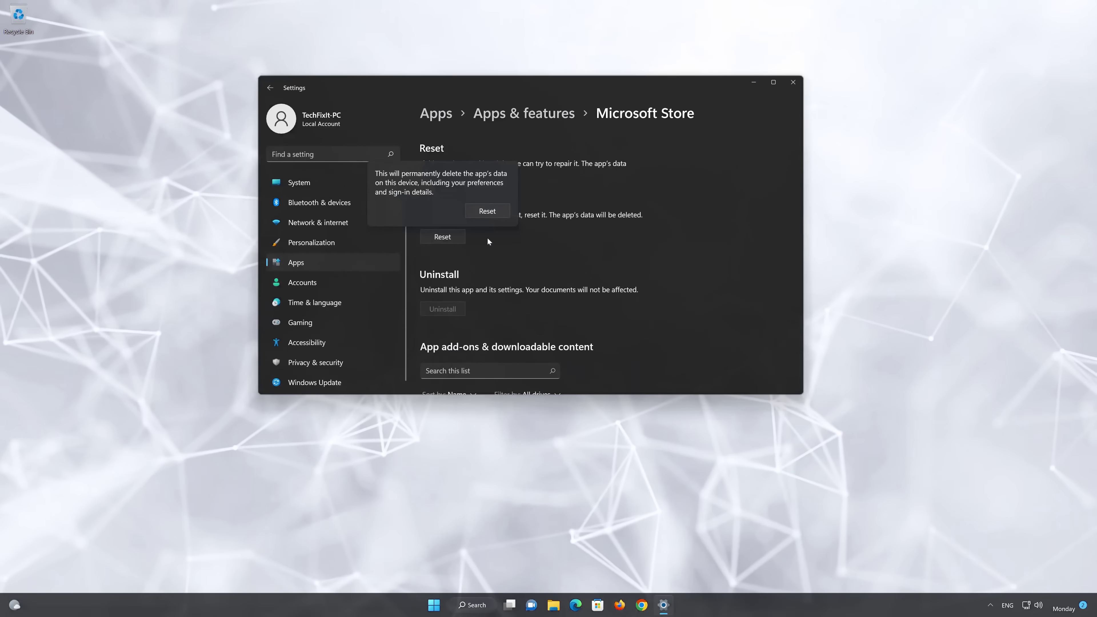
{"action": "left_click", "coordinate": [485, 214]}
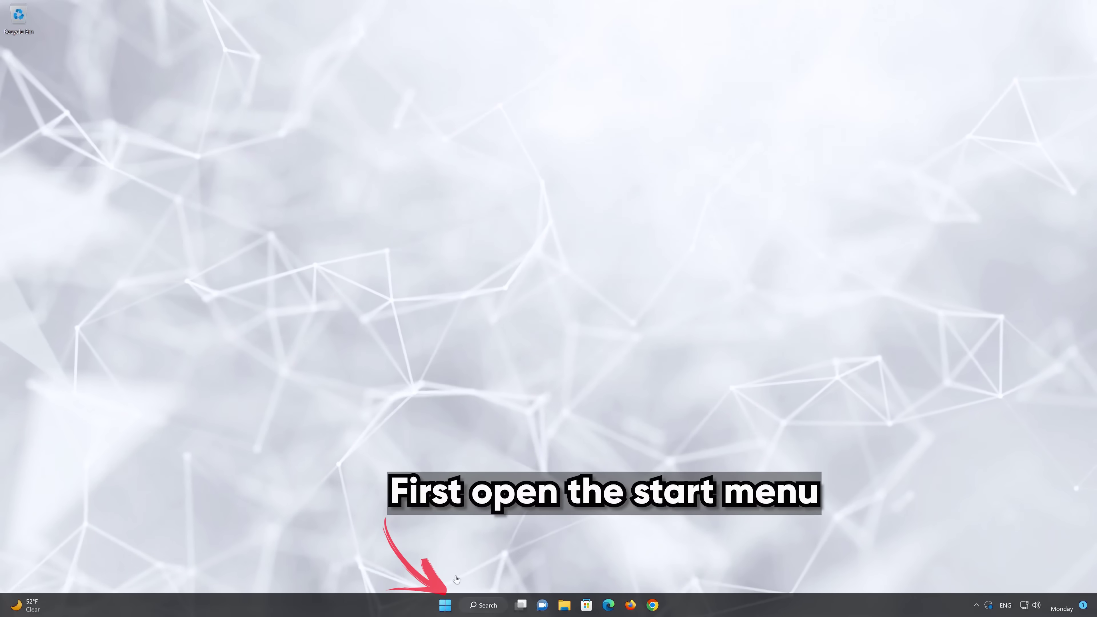
Reopen Windows Settings from the desktop and go to the Apps & features page.
{"action": "left_click", "coordinate": [444, 606]}
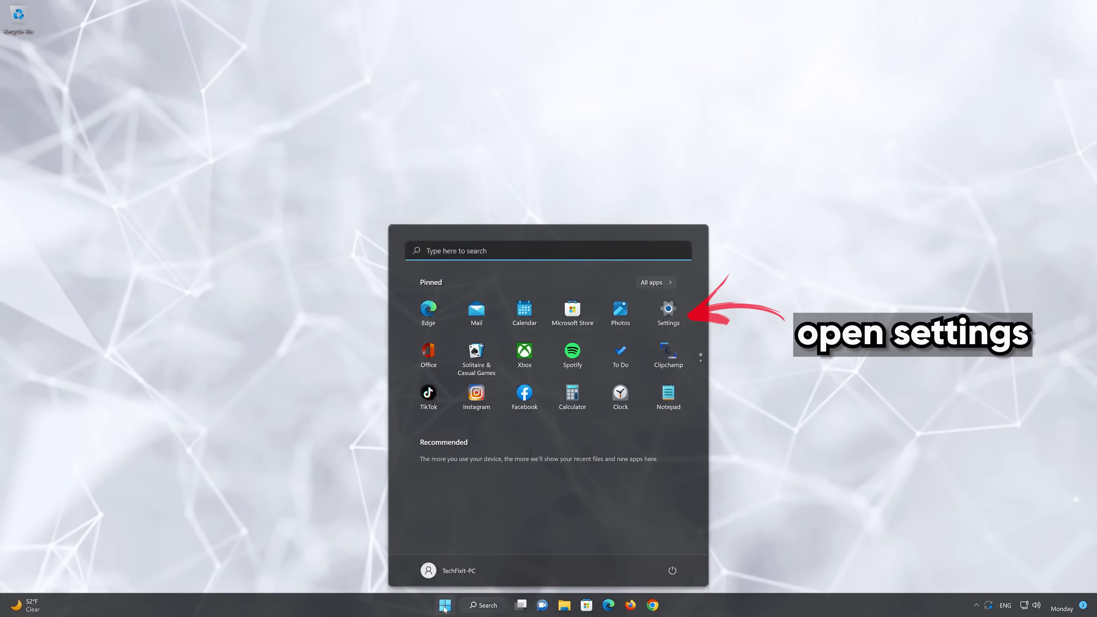
{"action": "left_click", "coordinate": [667, 315]}
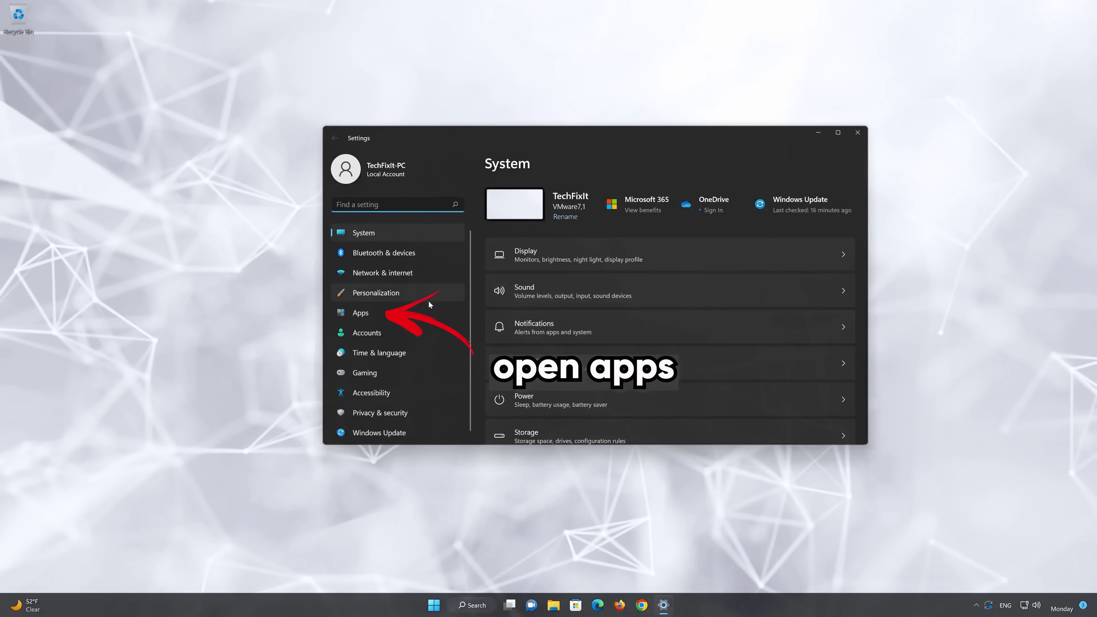
{"action": "left_click", "coordinate": [369, 312]}
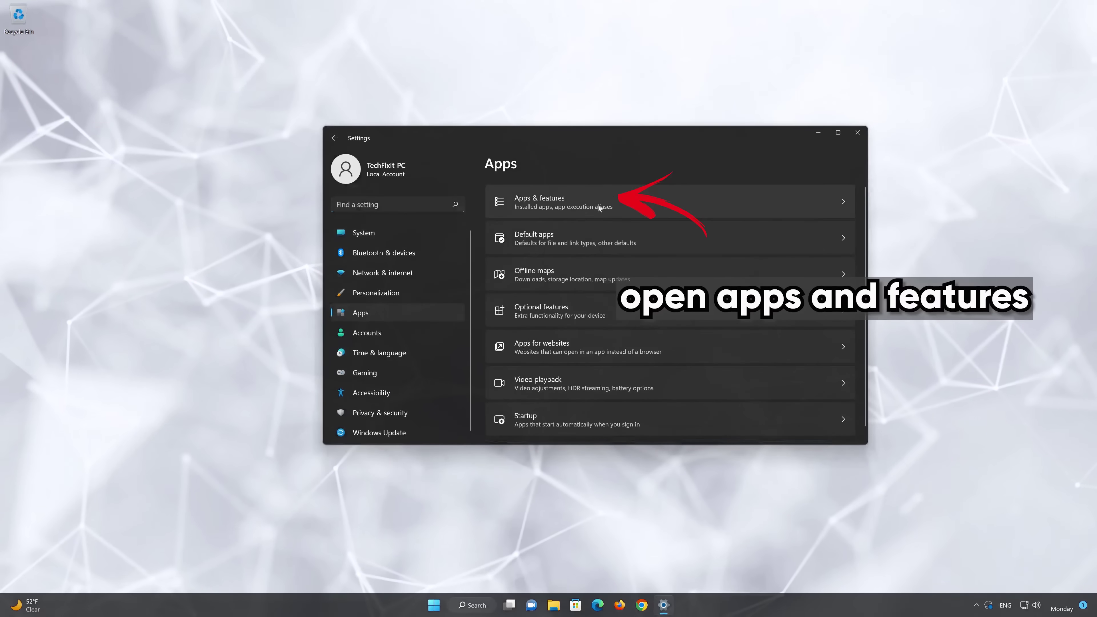
{"action": "left_click", "coordinate": [586, 204]}
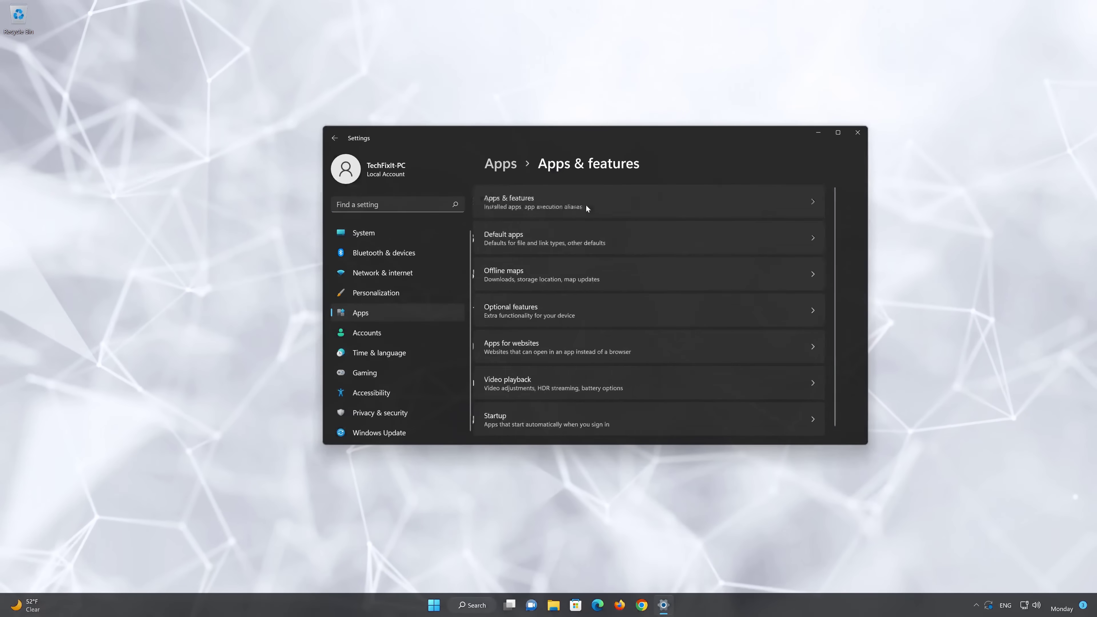
Find Xbox in the installed app list and open its advanced options.
{"action": "scroll", "coordinate": [686, 319], "scroll_direction": "down", "scroll_amount": 8}
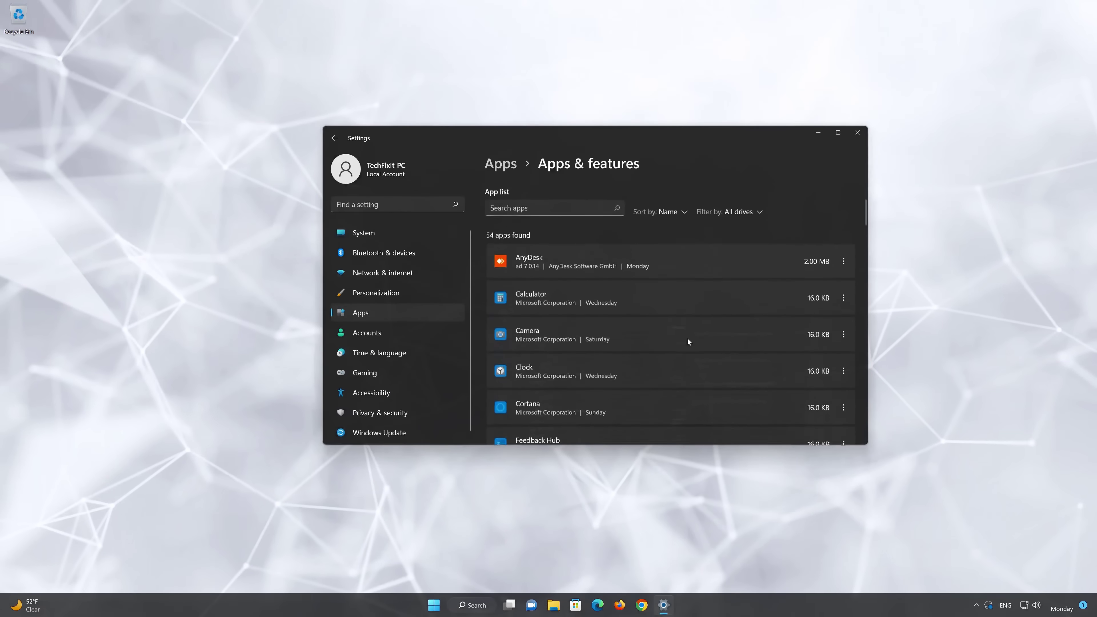
{"action": "scroll", "coordinate": [688, 341], "scroll_direction": "down", "scroll_amount": 12}
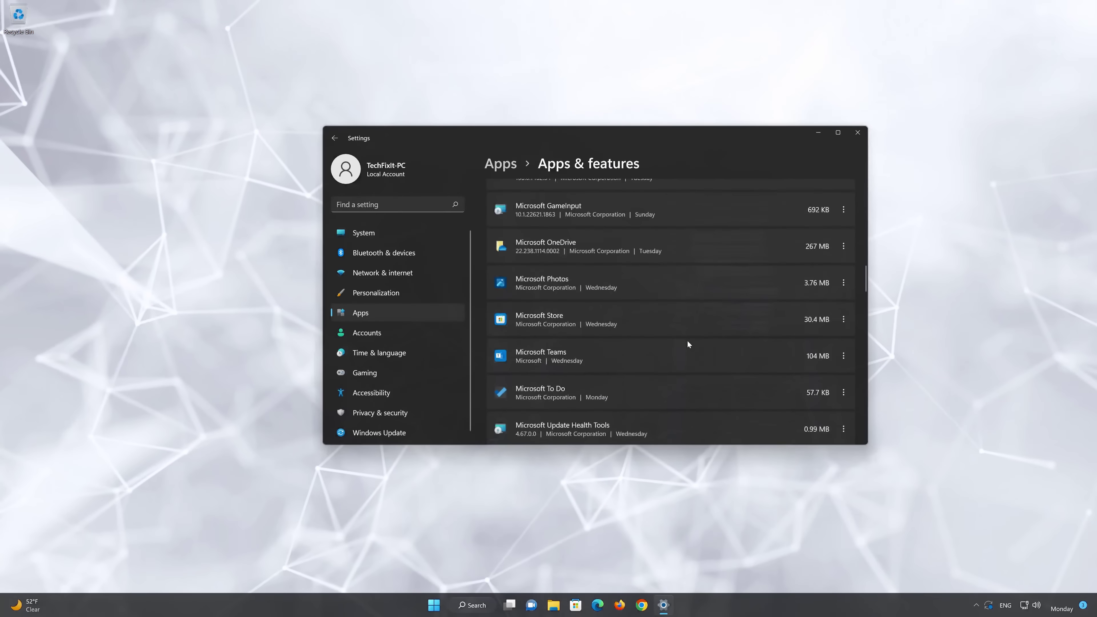
{"action": "scroll", "coordinate": [687, 343], "scroll_direction": "down", "scroll_amount": 15}
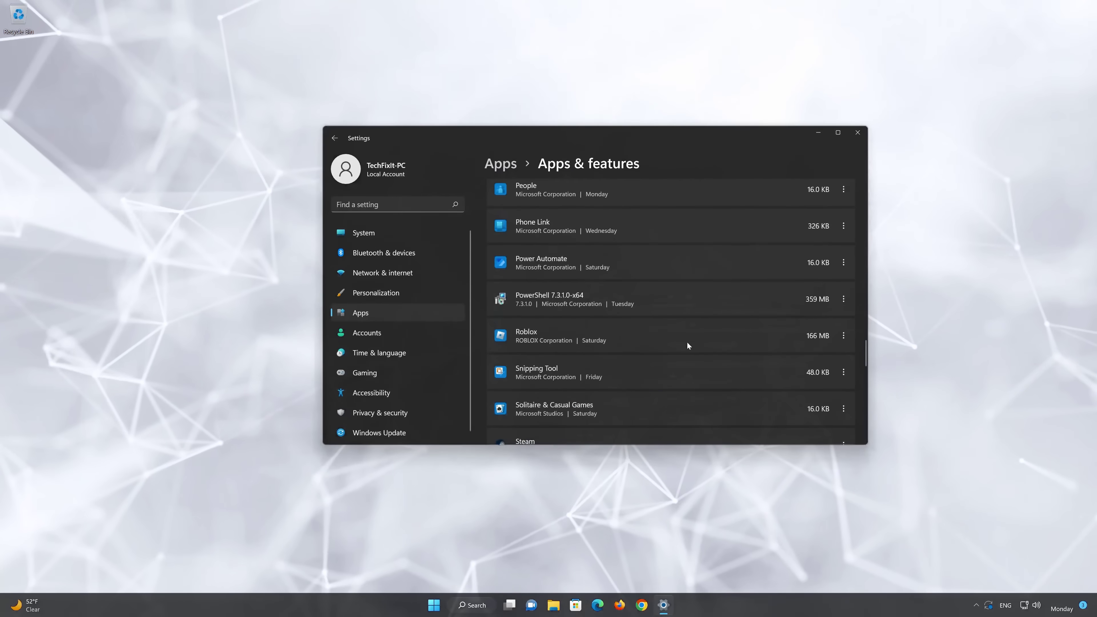
{"action": "scroll", "coordinate": [688, 345], "scroll_direction": "down", "scroll_amount": 8}
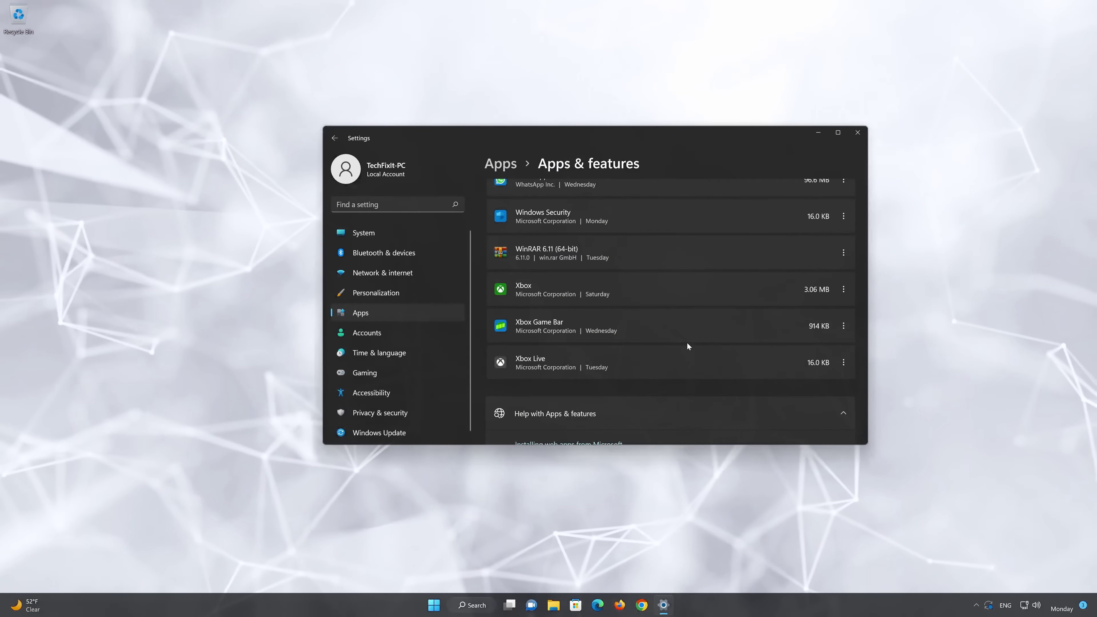
{"action": "scroll", "coordinate": [688, 346], "scroll_direction": "up", "scroll_amount": 1}
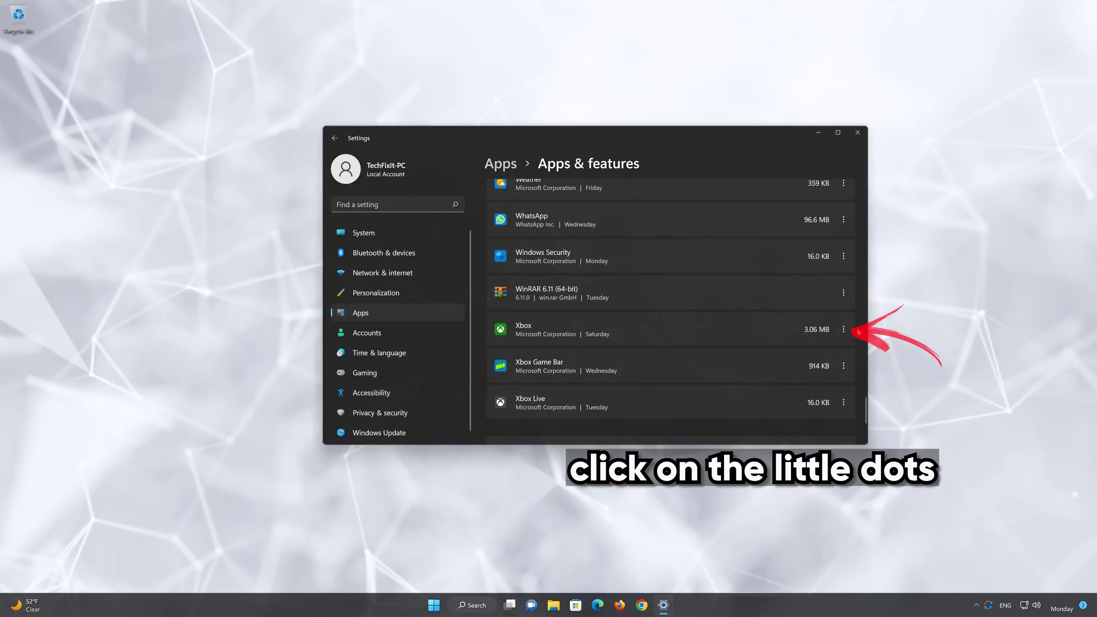
{"action": "left_click", "coordinate": [843, 331]}
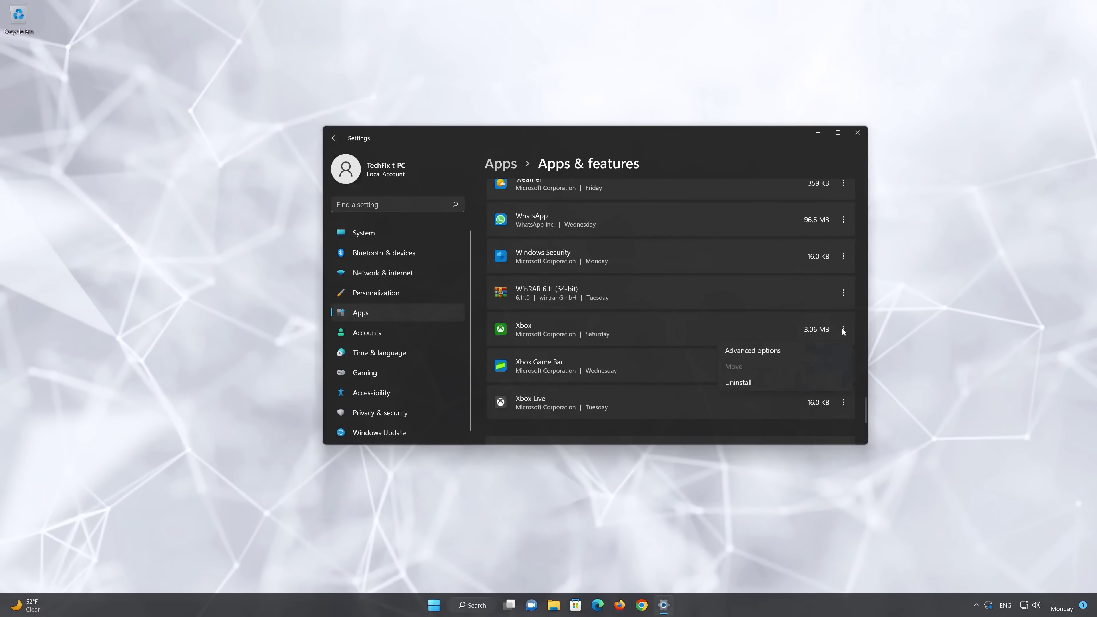
{"action": "left_click", "coordinate": [755, 352]}
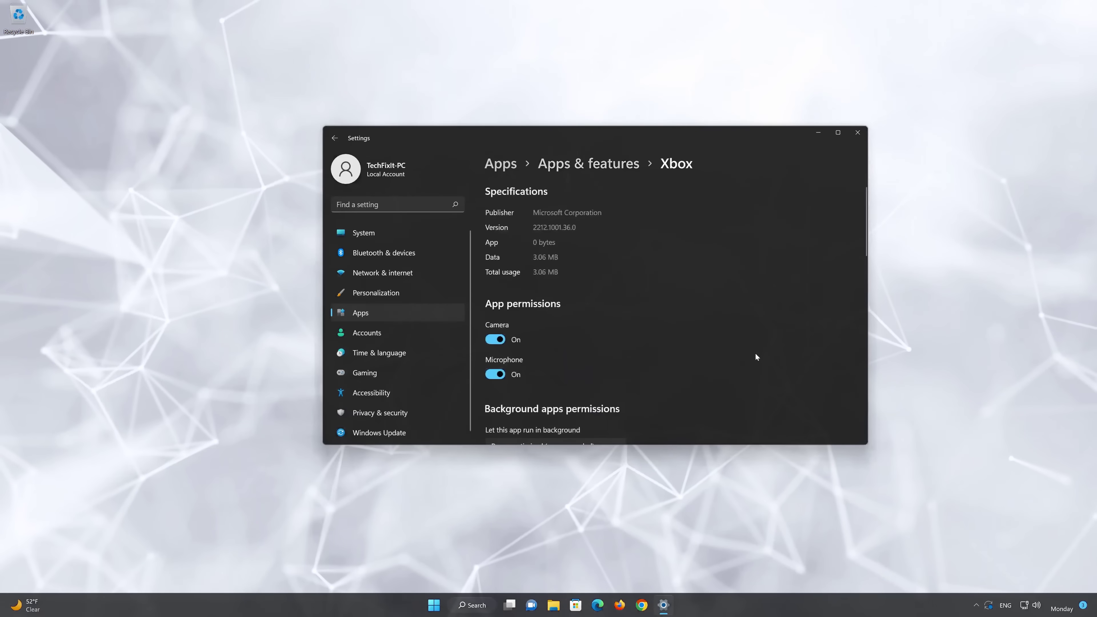
Repair the Xbox app, and reset it including its app data.
{"action": "scroll", "coordinate": [754, 354], "scroll_direction": "down", "scroll_amount": 10}
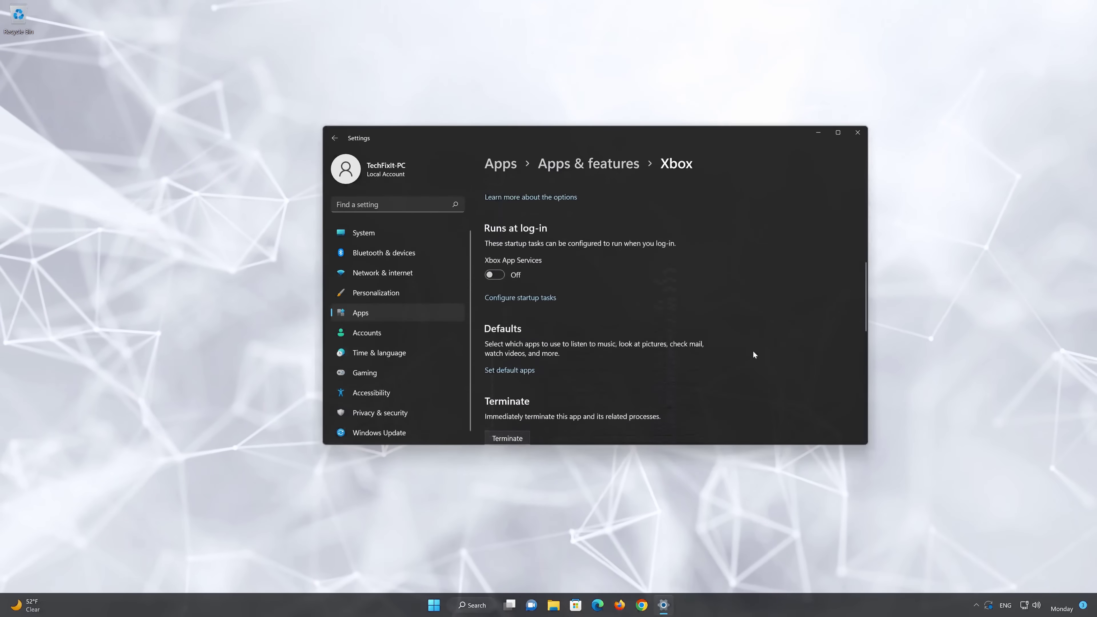
{"action": "scroll", "coordinate": [753, 354], "scroll_direction": "down", "scroll_amount": 4}
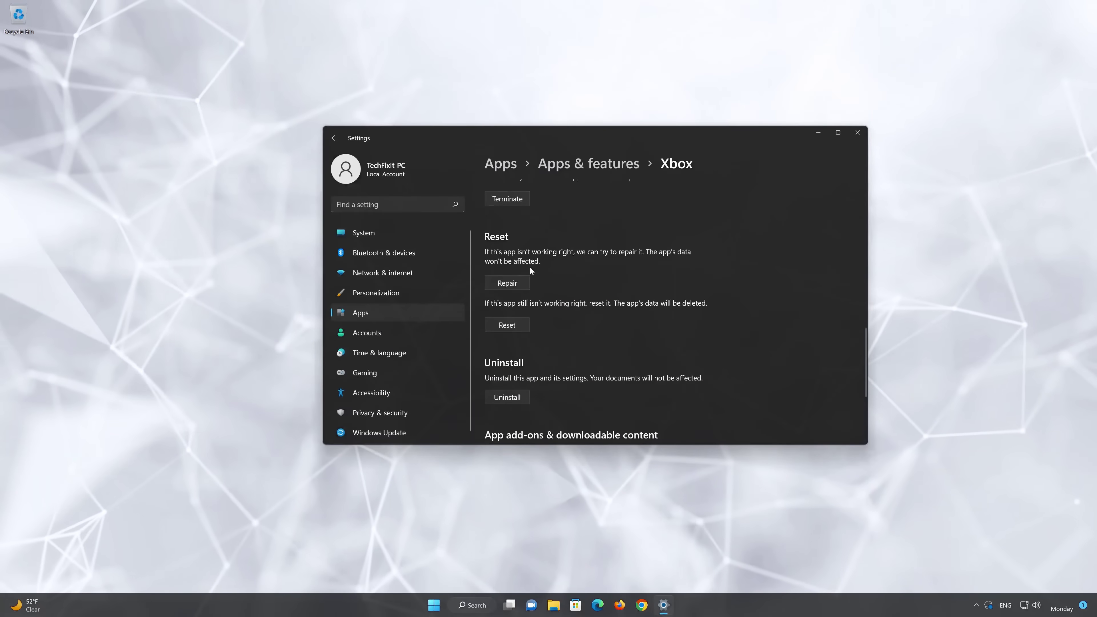
{"action": "left_click", "coordinate": [504, 285]}
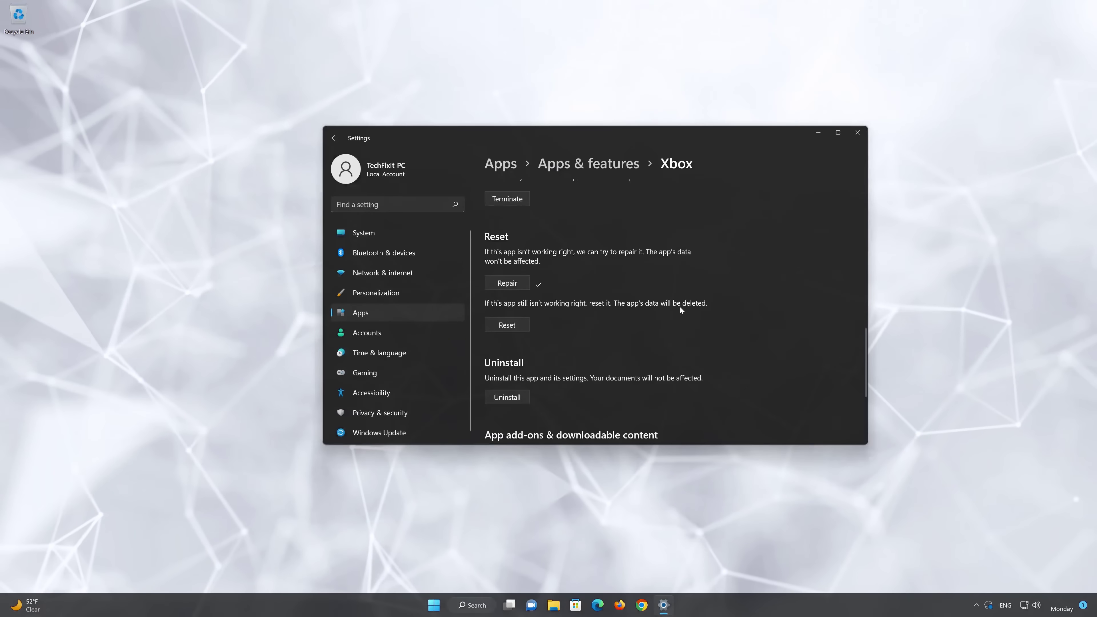
{"action": "left_click", "coordinate": [510, 325]}
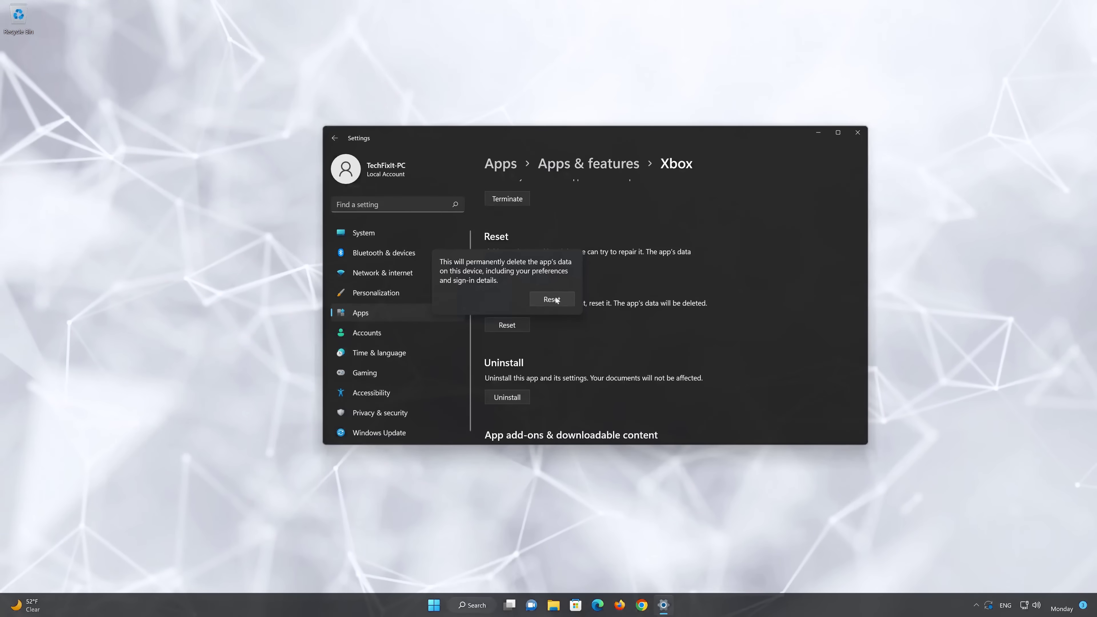
{"action": "left_click", "coordinate": [552, 299]}
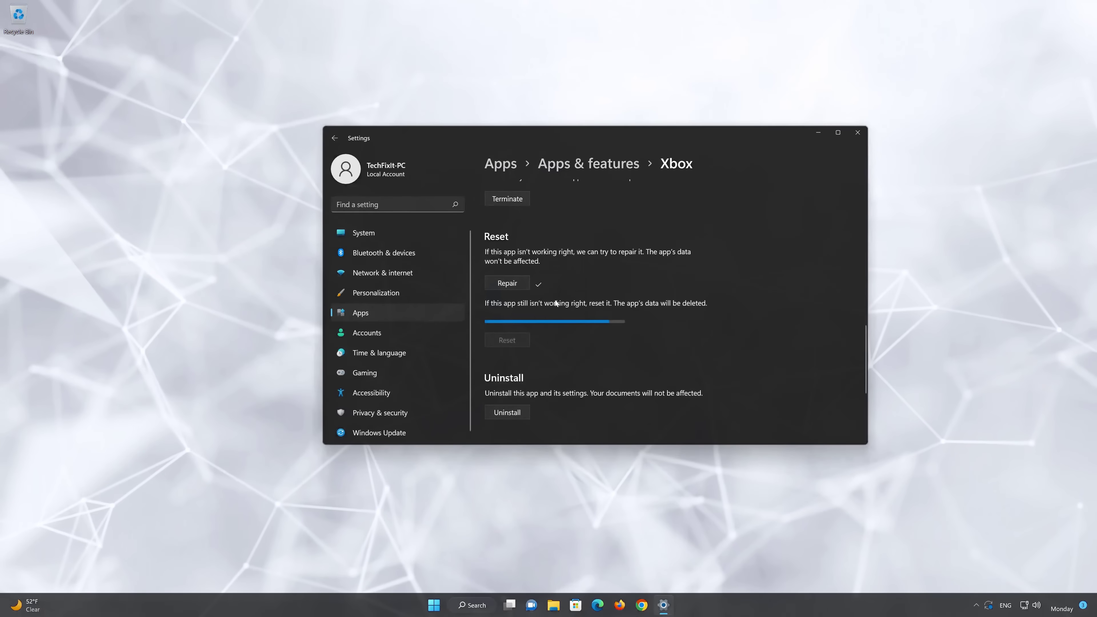
Uninstall the Xbox app from its advanced options page and close Settings.
{"action": "scroll", "coordinate": [554, 319], "scroll_direction": "down", "scroll_amount": 2}
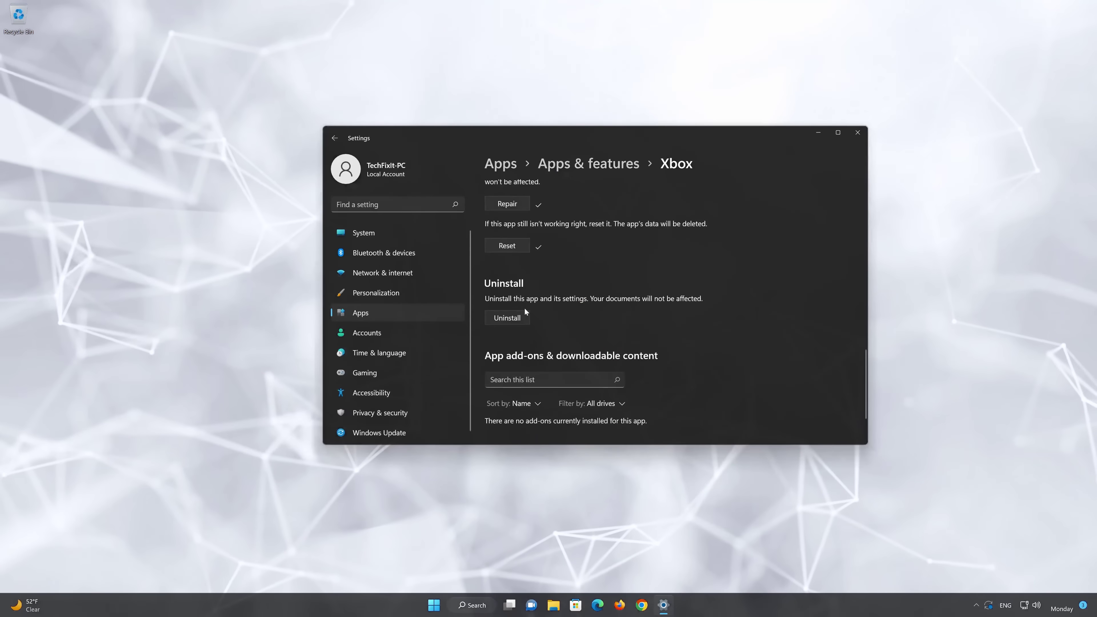
{"action": "left_click", "coordinate": [508, 318]}
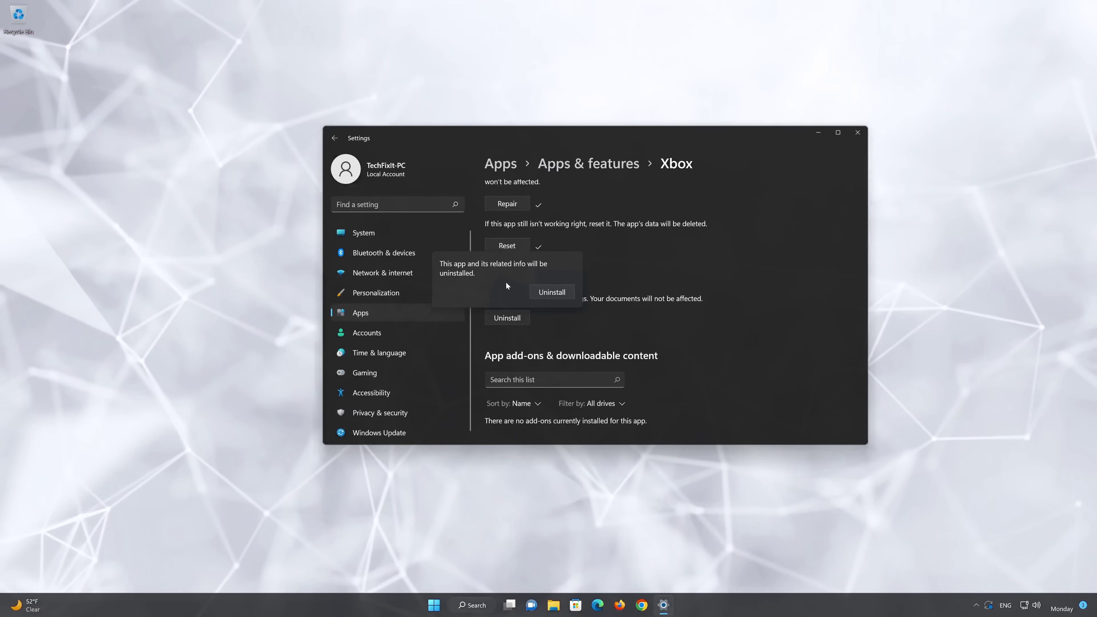
{"action": "left_click", "coordinate": [559, 297]}
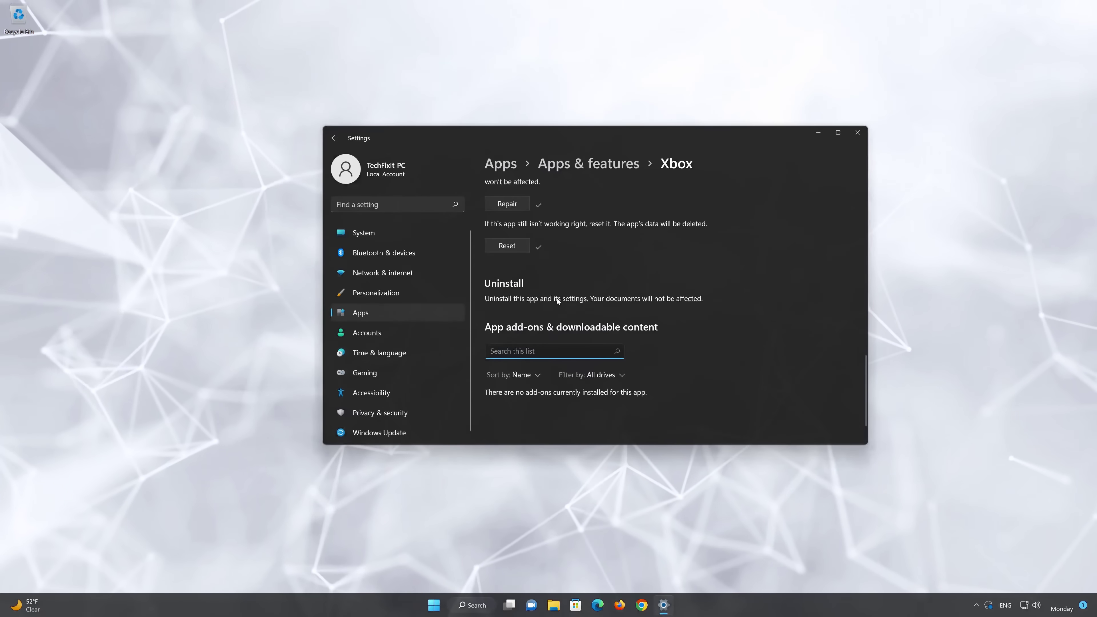
{"action": "left_click", "coordinate": [858, 133]}
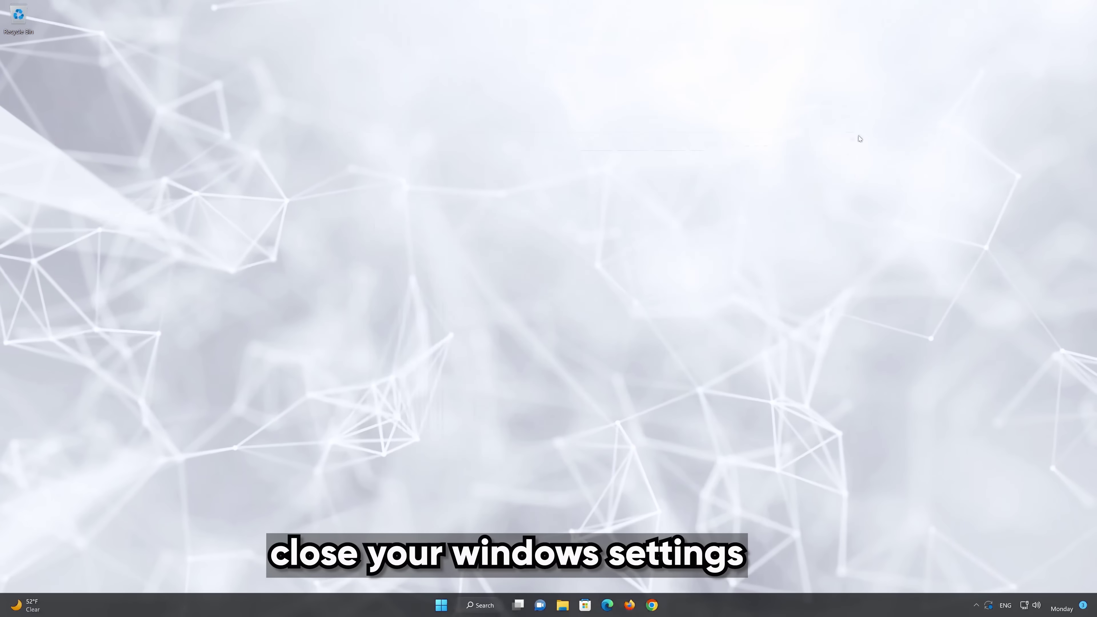
Switch to Microsoft Store, search for "xbox" and install the Xbox app.
{"action": "left_click", "coordinate": [587, 605]}
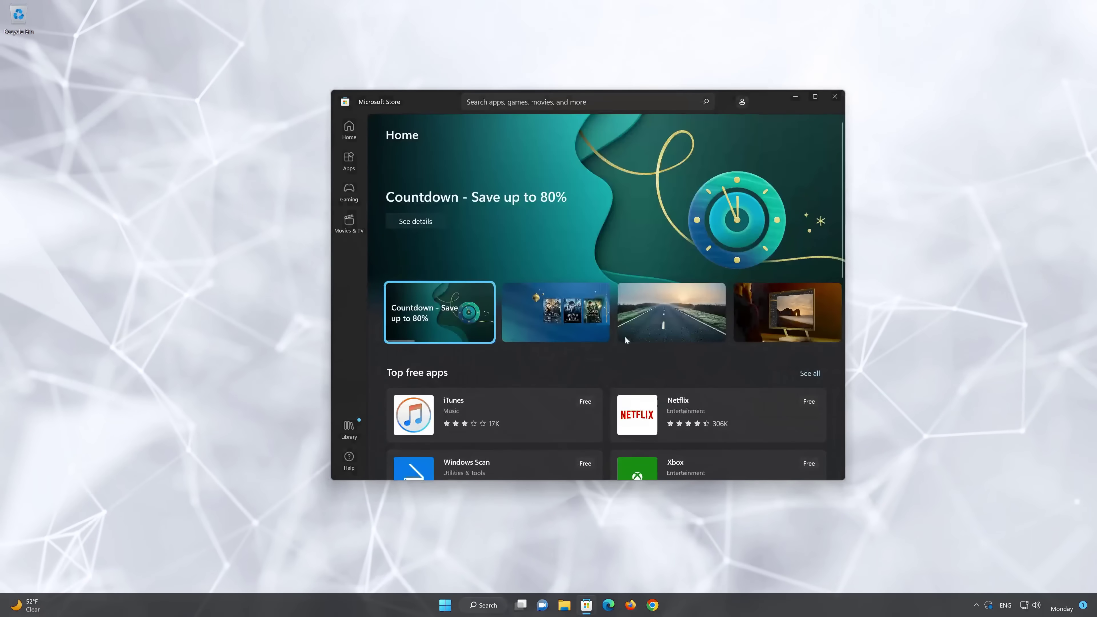
{"action": "left_click", "coordinate": [467, 102]}
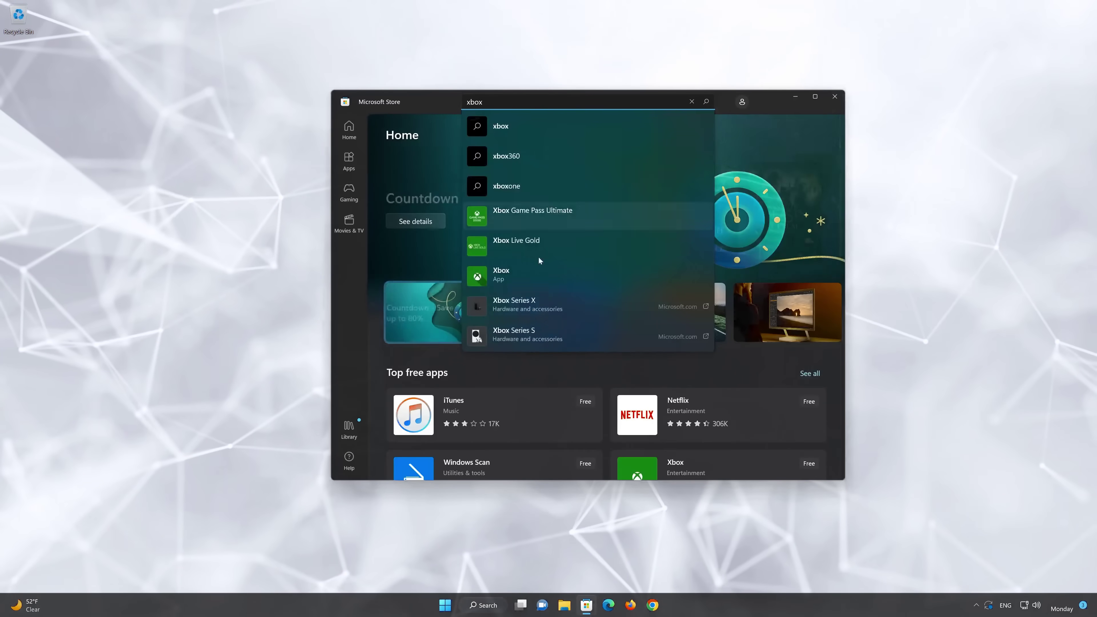
{"action": "left_click", "coordinate": [518, 275]}
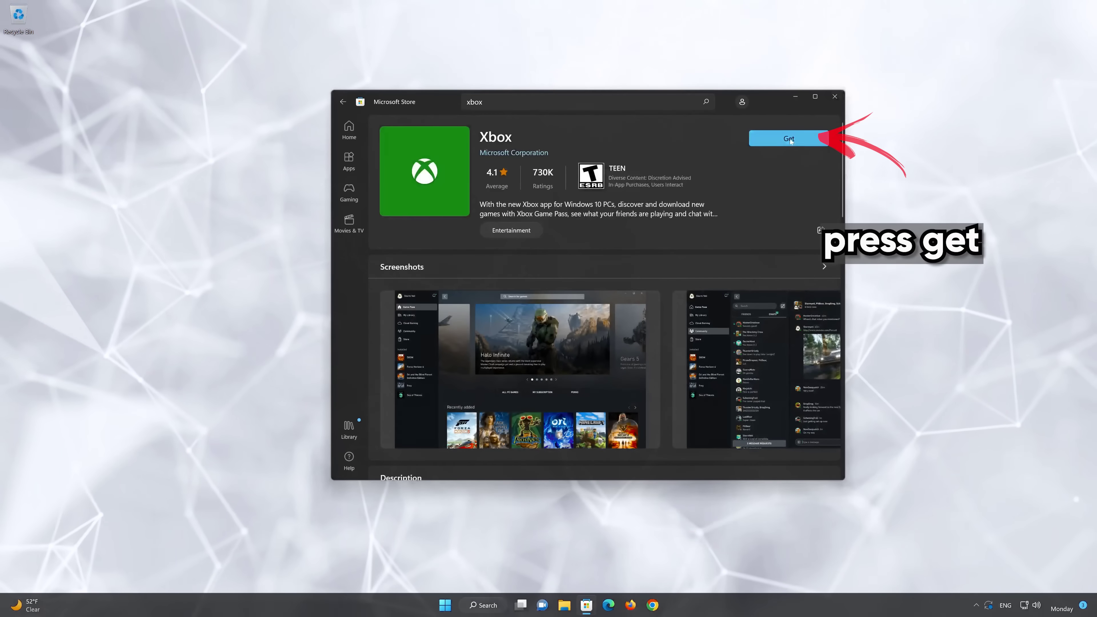
{"action": "left_click", "coordinate": [781, 144]}
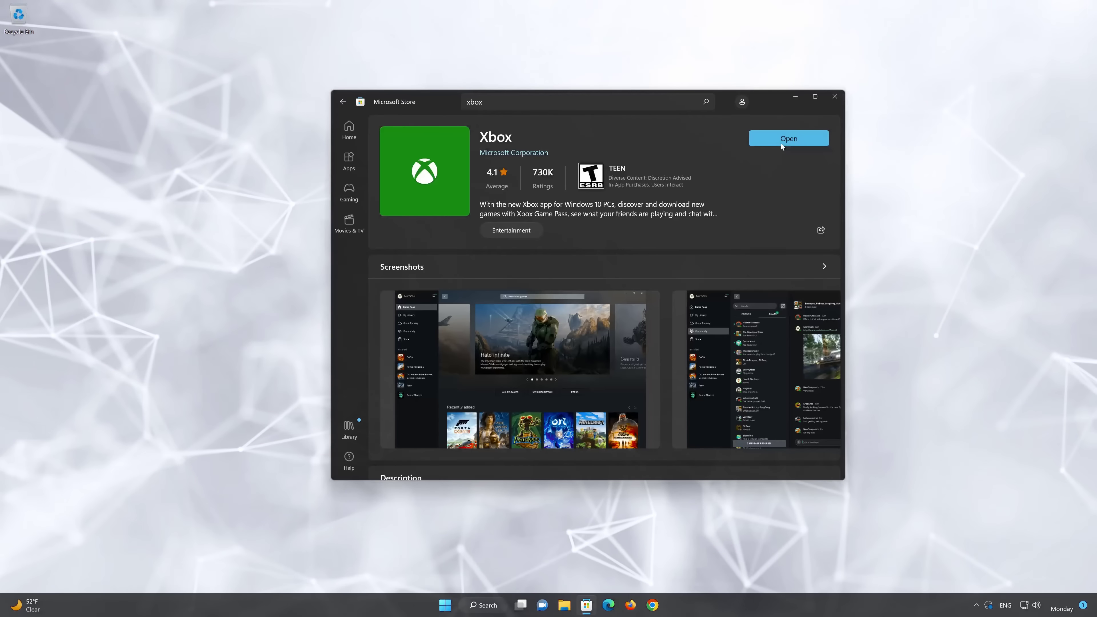
Launch the reinstalled Xbox app, browse its Game Pass catalog without signing in, and close the app.
{"action": "left_click", "coordinate": [805, 137]}
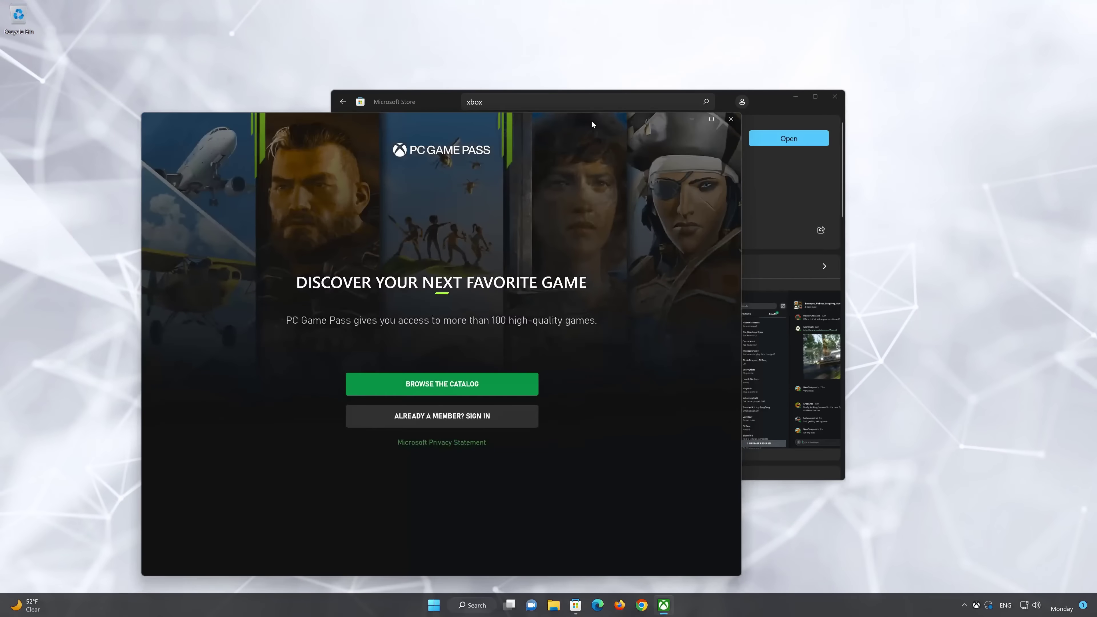
{"action": "left_click_drag", "start_coordinate": [591, 120], "coordinate": [732, 69]}
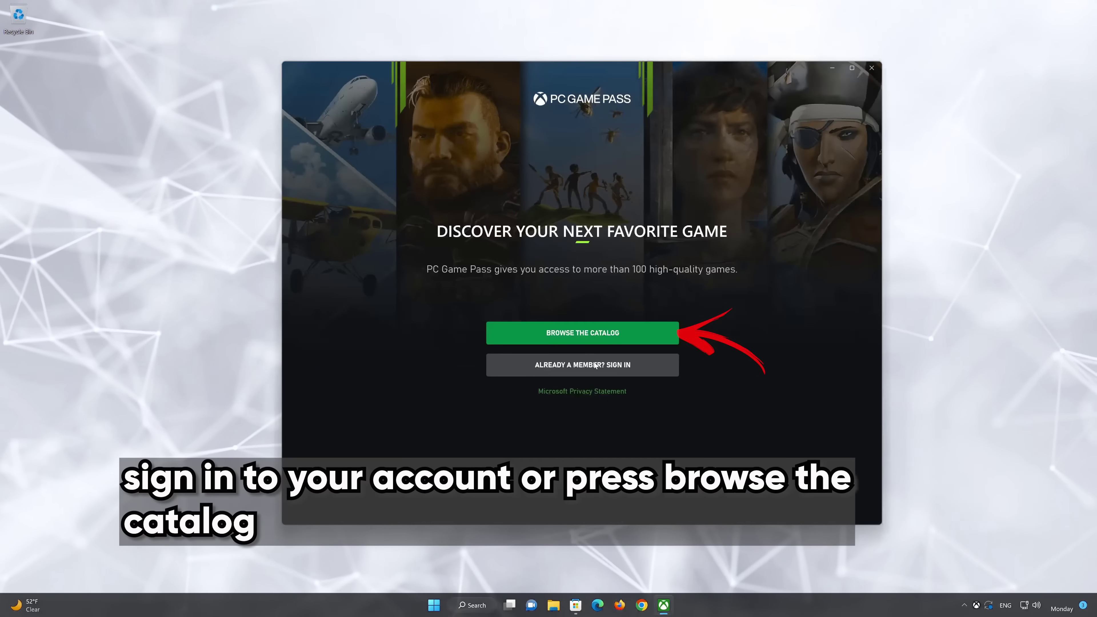
{"action": "left_click", "coordinate": [606, 331]}
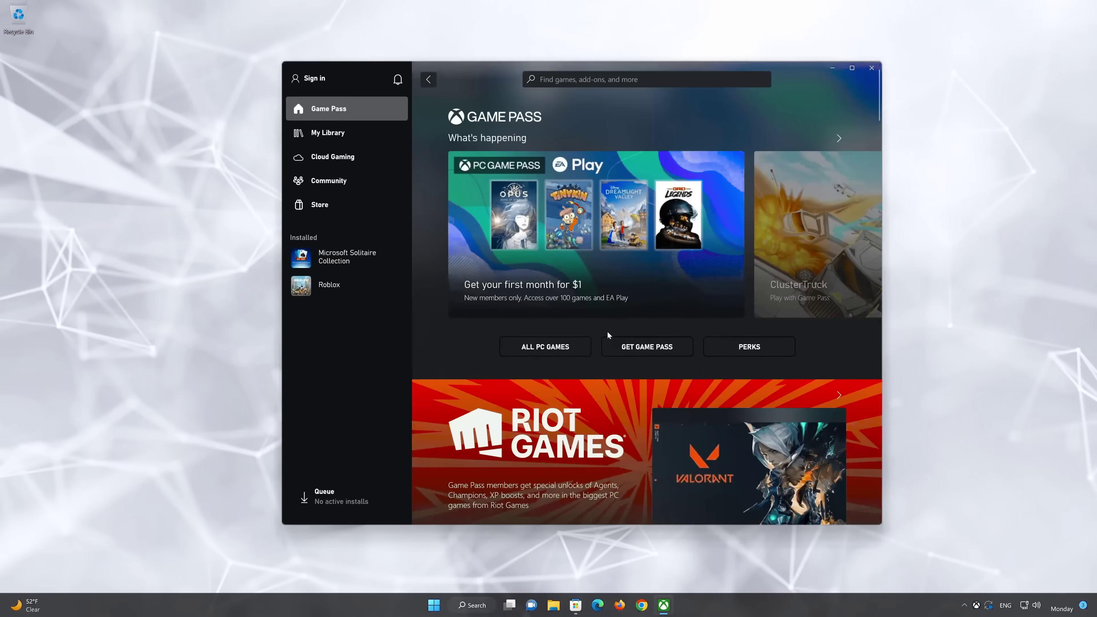
{"action": "scroll", "coordinate": [607, 332], "scroll_direction": "down", "scroll_amount": 10}
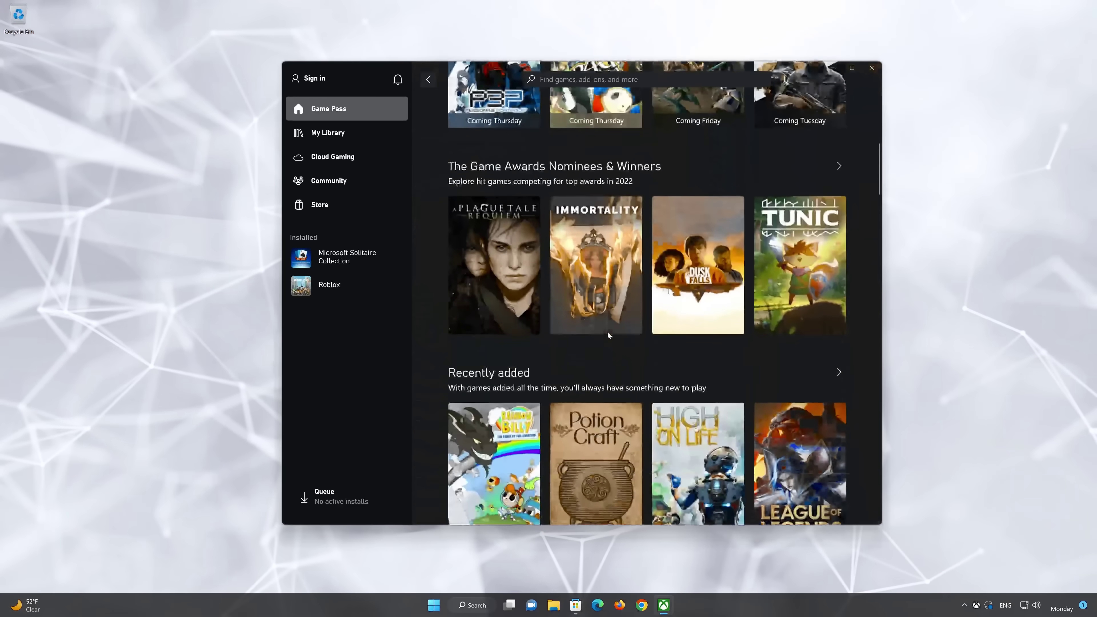
{"action": "scroll", "coordinate": [610, 336], "scroll_direction": "down", "scroll_amount": 5}
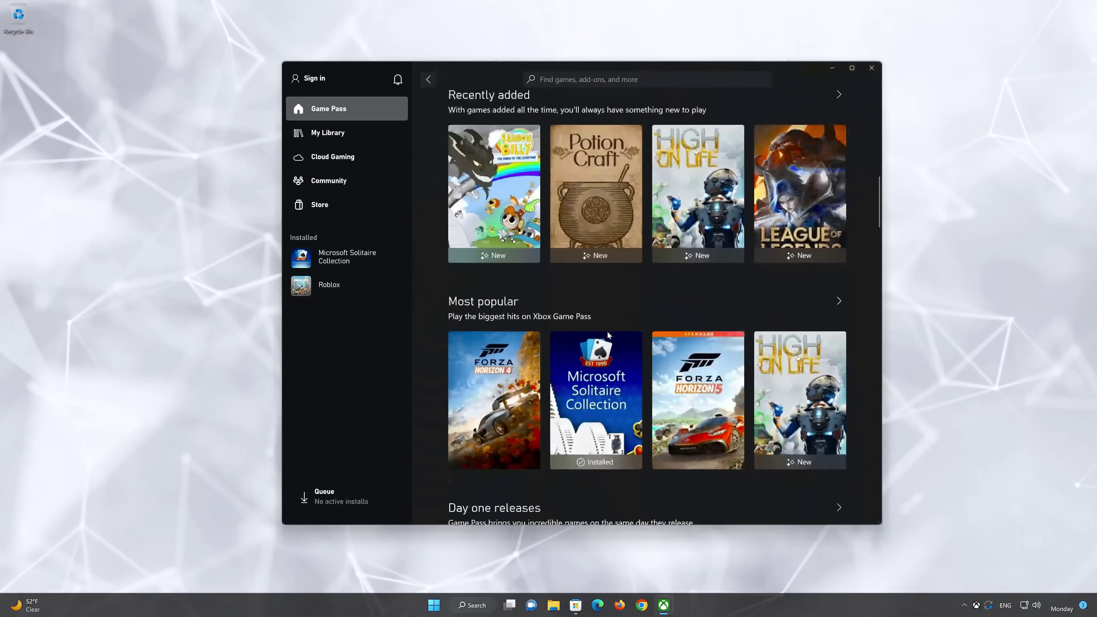
{"action": "left_click", "coordinate": [872, 68]}
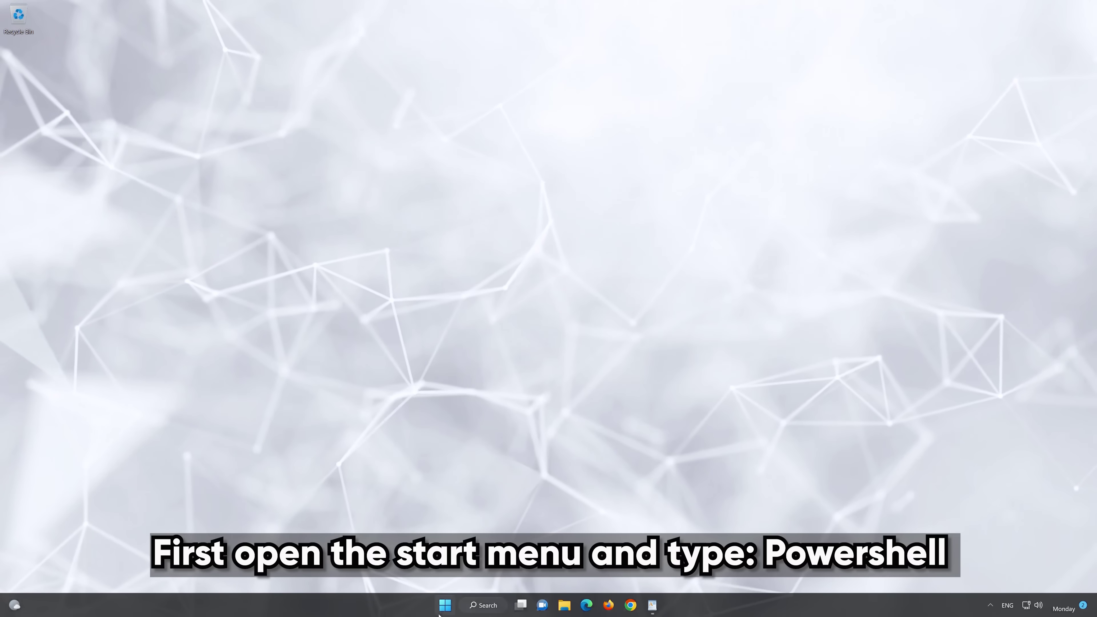
Search Windows for "powershell", run PowerShell 7 (x64) as administrator with the permission request approved, and move its window toward the screen's centre.
{"action": "left_click", "coordinate": [444, 609]}
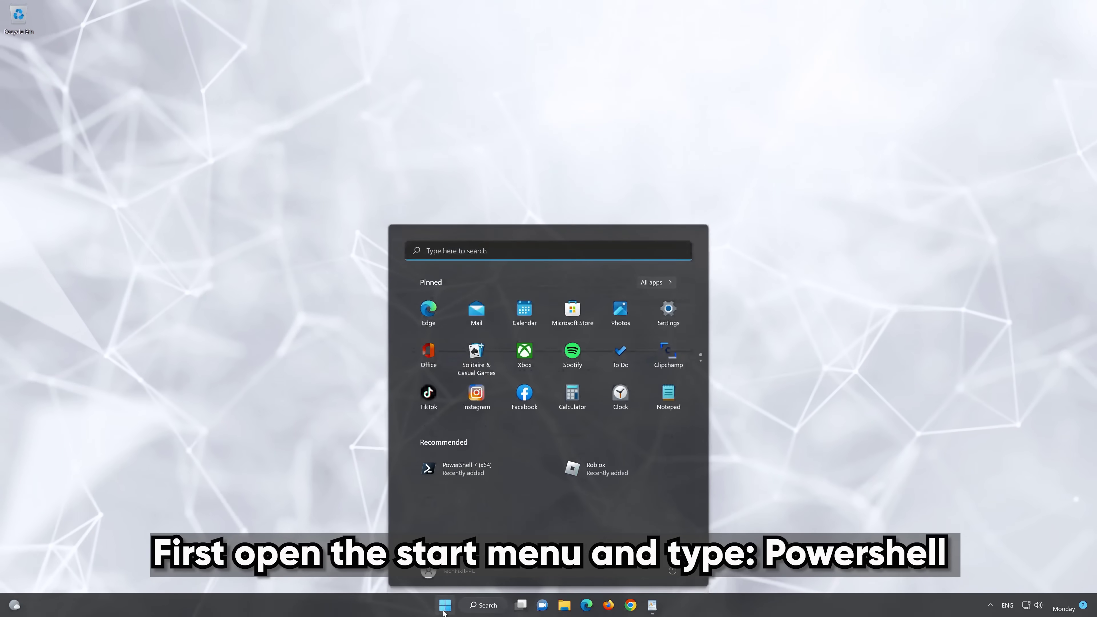
{"action": "type", "text": "powers"}
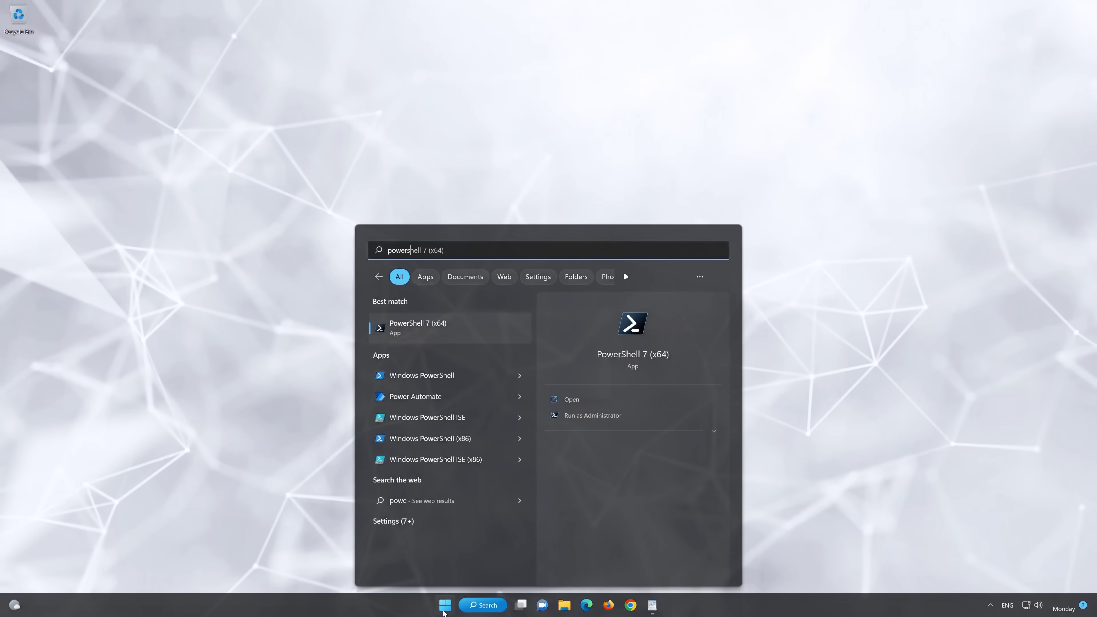
{"action": "type", "text": "hell"}
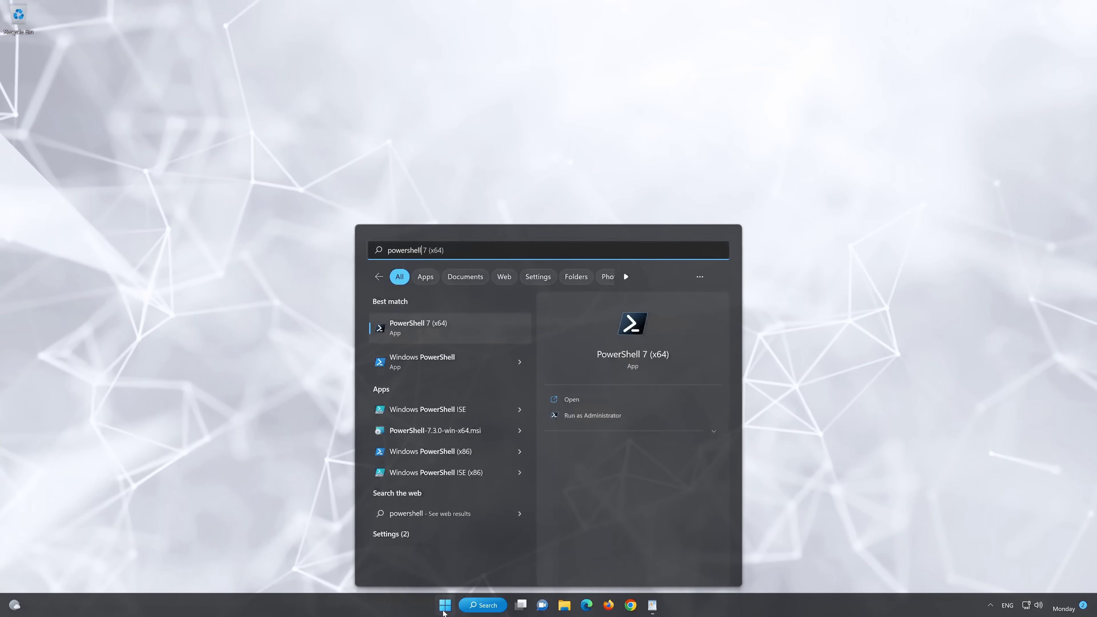
{"action": "right_click", "coordinate": [467, 331]}
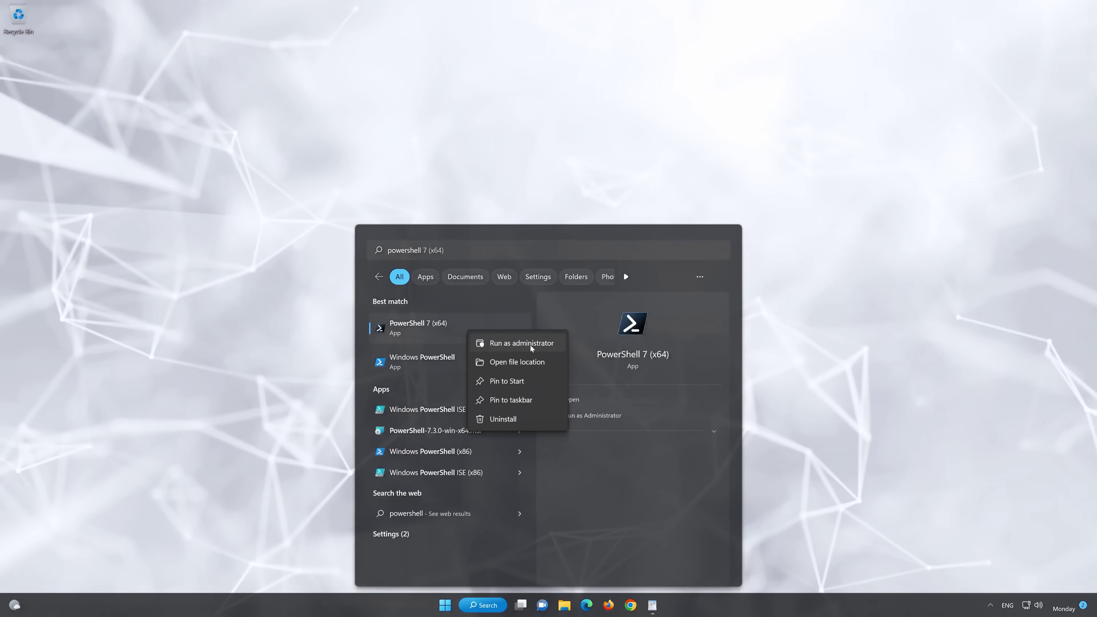
{"action": "left_click", "coordinate": [529, 345]}
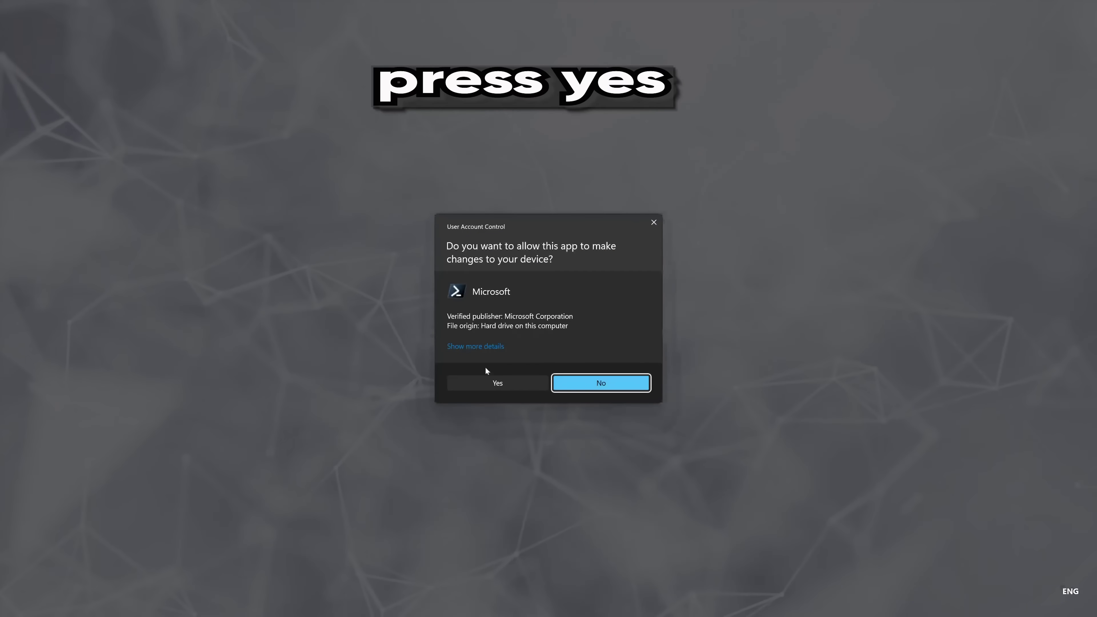
{"action": "left_click", "coordinate": [494, 380]}
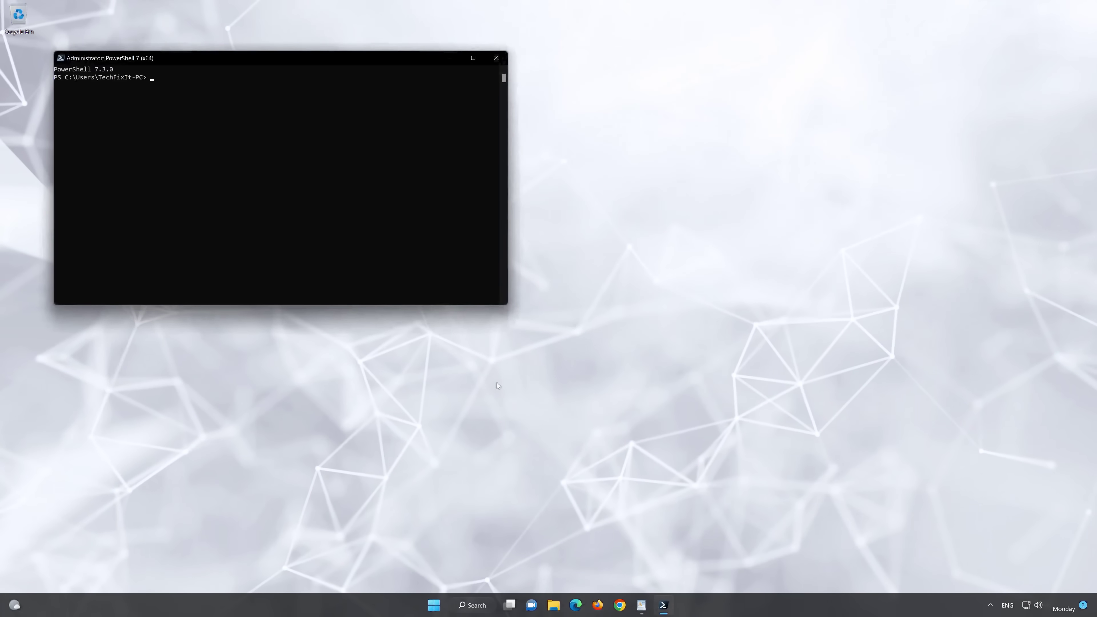
{"action": "left_click_drag", "start_coordinate": [332, 61], "coordinate": [645, 121]}
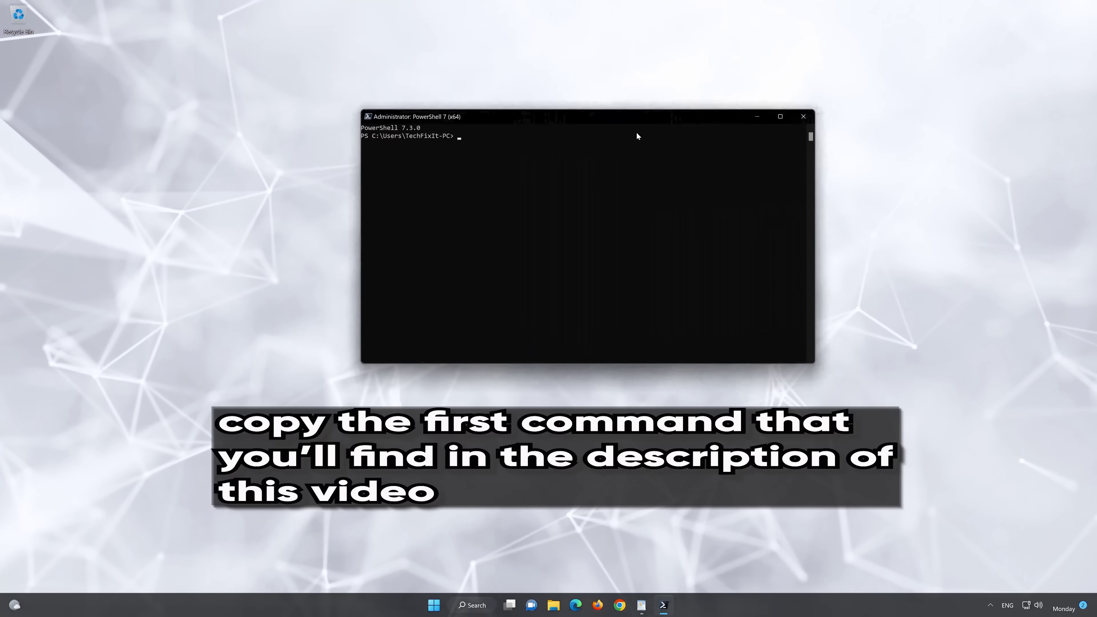
Copy the first command, the *WindowsStore* one, from the open WordPad document and minimize WordPad.
{"action": "left_click", "coordinate": [641, 605]}
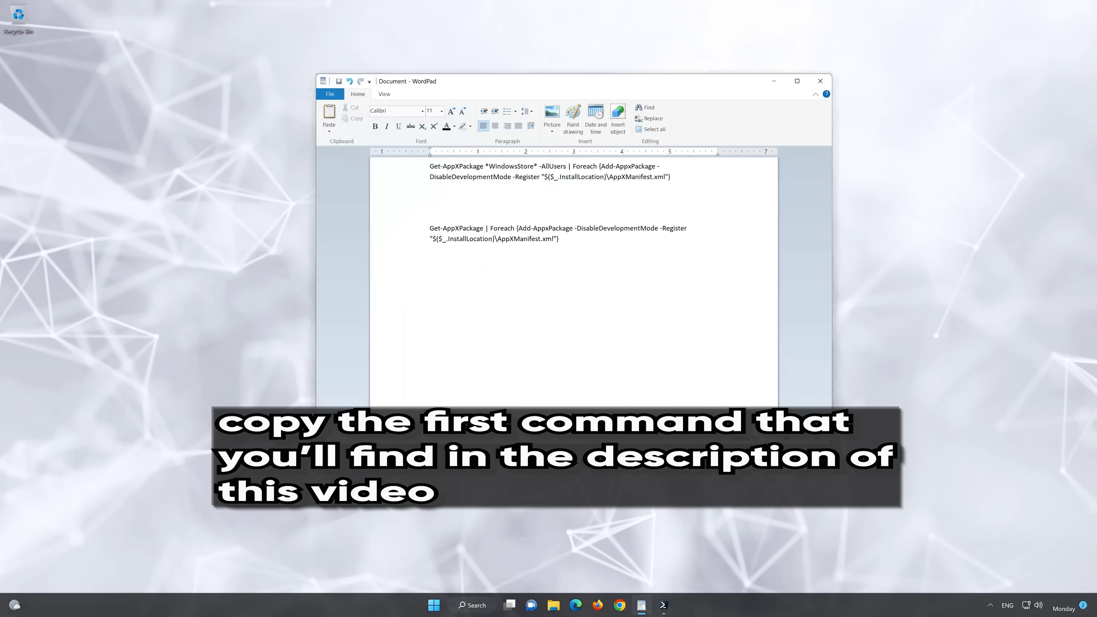
{"action": "left_click_drag", "start_coordinate": [670, 181], "coordinate": [488, 166]}
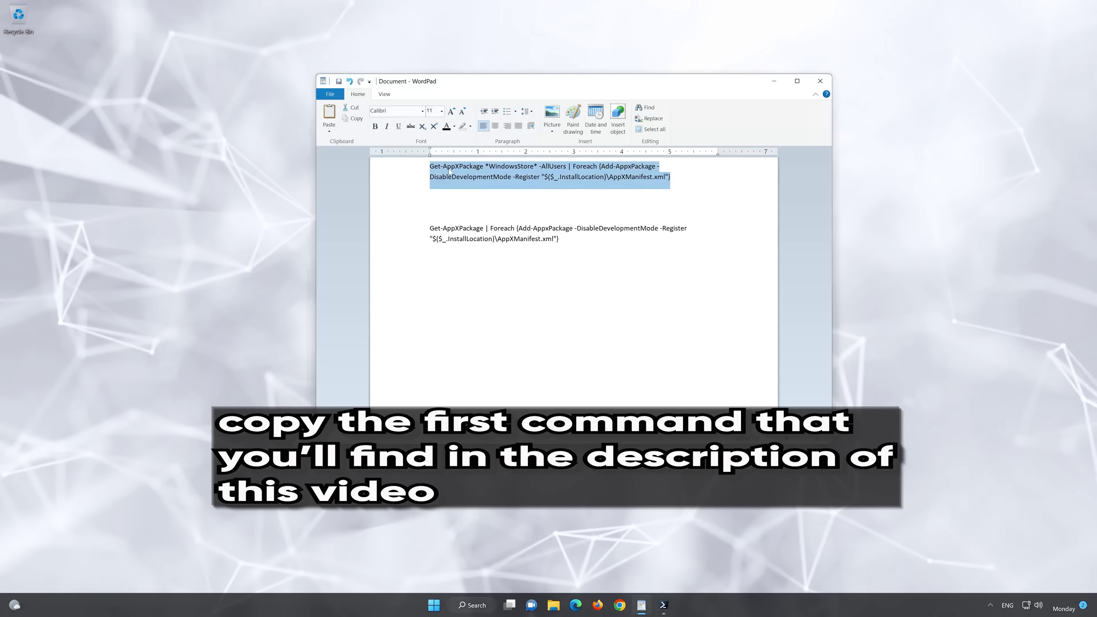
{"action": "left_click", "coordinate": [469, 184]}
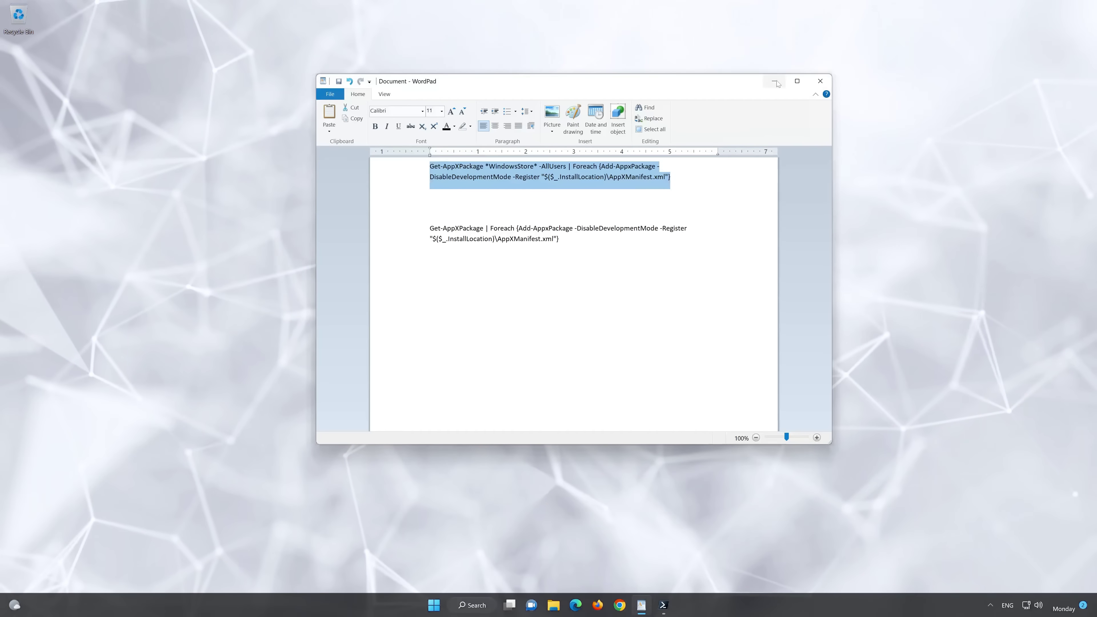
{"action": "left_click", "coordinate": [775, 81]}
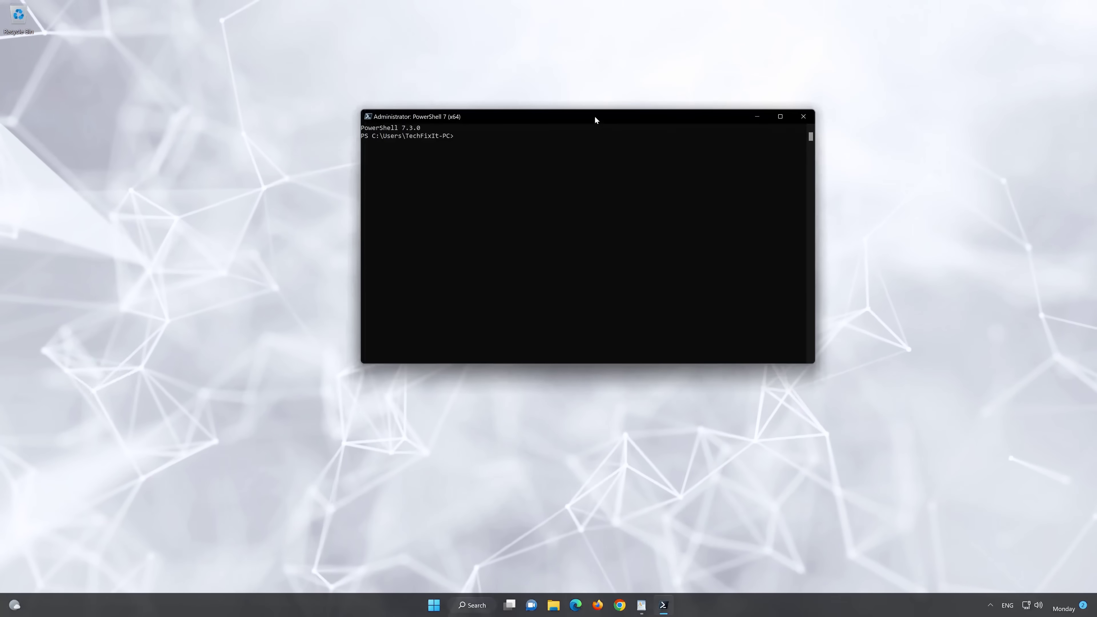
Paste and run in PowerShell: Get-AppXPackage *WindowsStore* -AllUsers | Foreach {Add-AppxPackage -DisableDevelopmentMode -Register "$($_.InstallLocation)\AppXManifest.xml"}.
{"action": "right_click", "coordinate": [594, 115]}
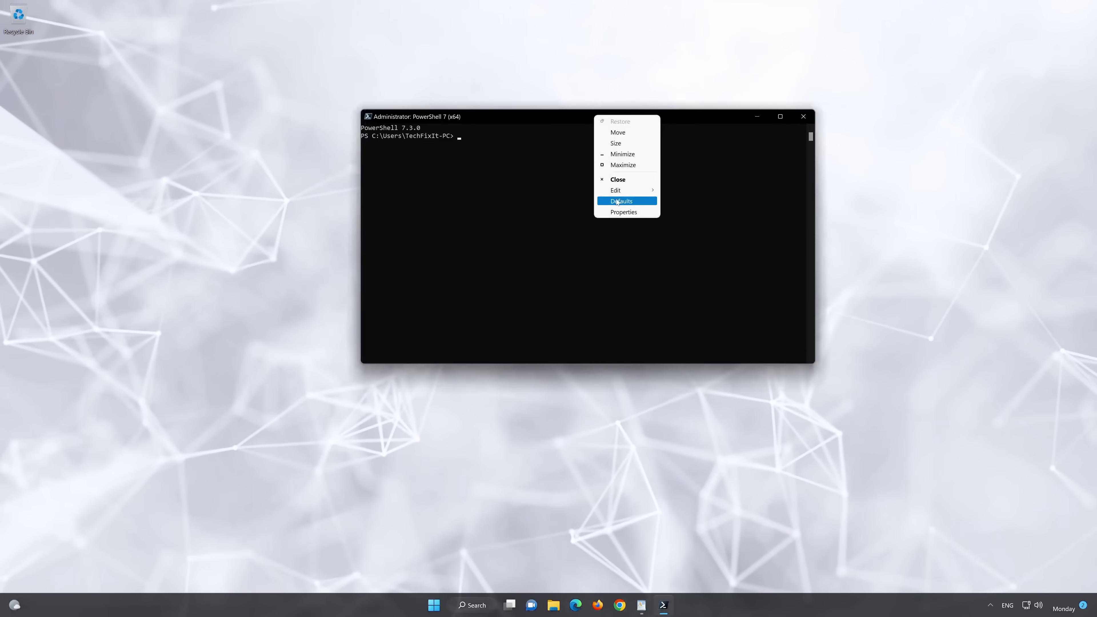
{"action": "left_click", "coordinate": [626, 192]}
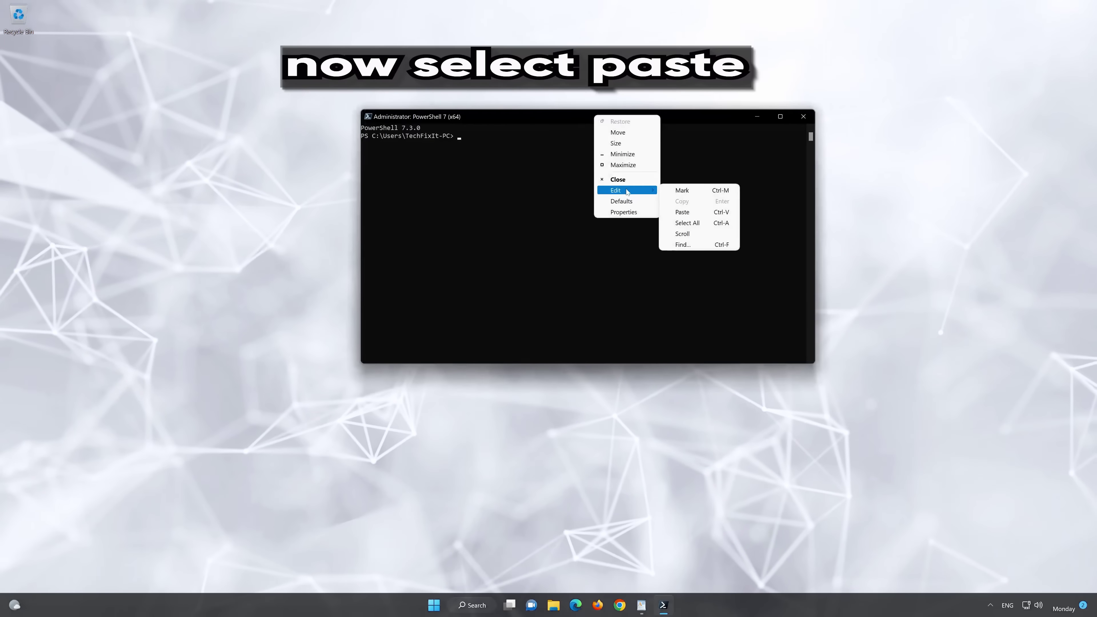
{"action": "left_click", "coordinate": [711, 212]}
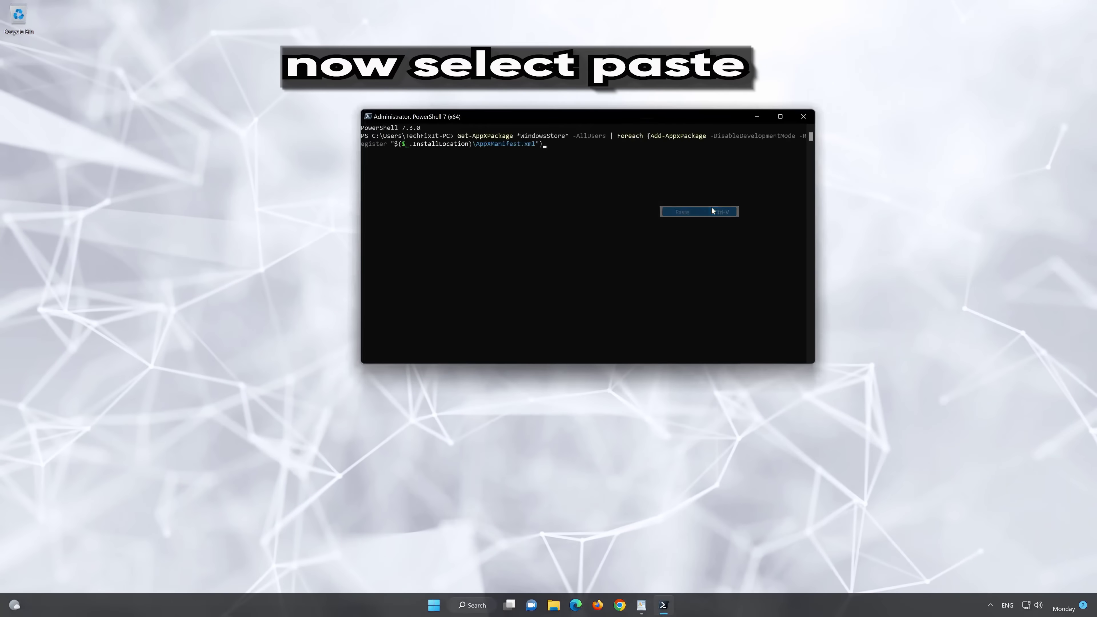
{"action": "key", "text": "Return"}
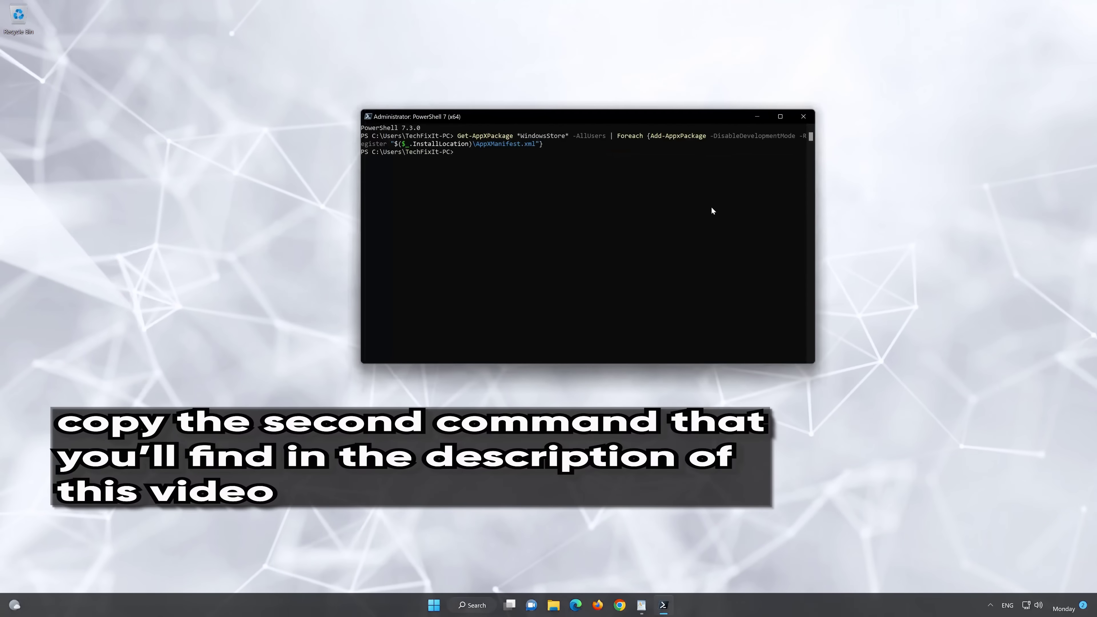
Copy the whole second command, beginning with Get-AppXPackage | Foreach, from the WordPad document and minimize WordPad.
{"action": "left_click", "coordinate": [642, 605]}
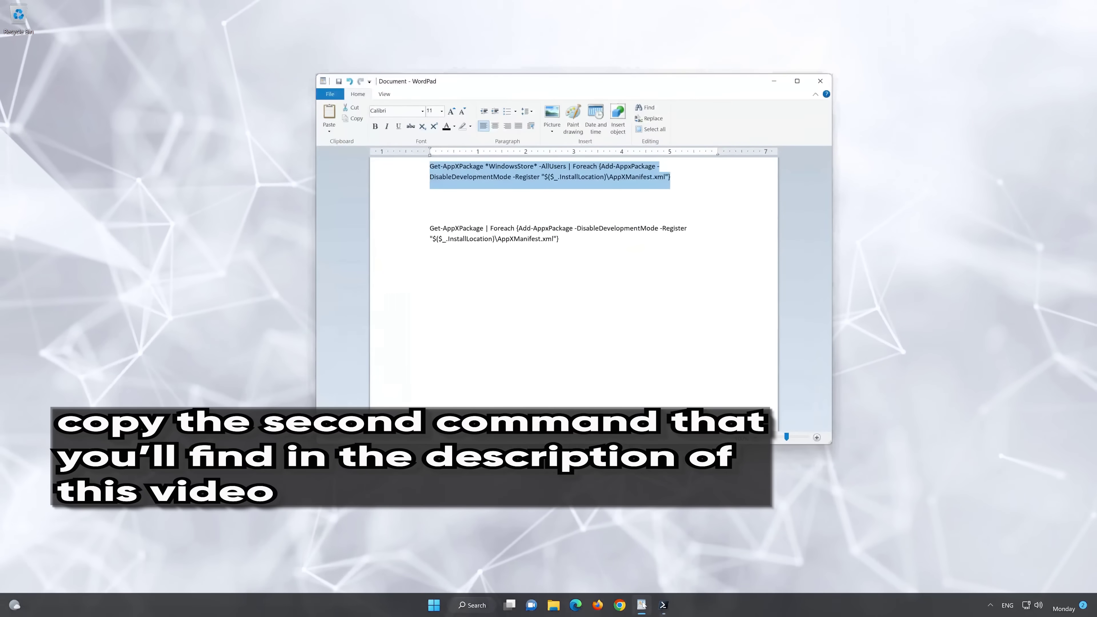
{"action": "left_click_drag", "start_coordinate": [559, 239], "coordinate": [497, 238]}
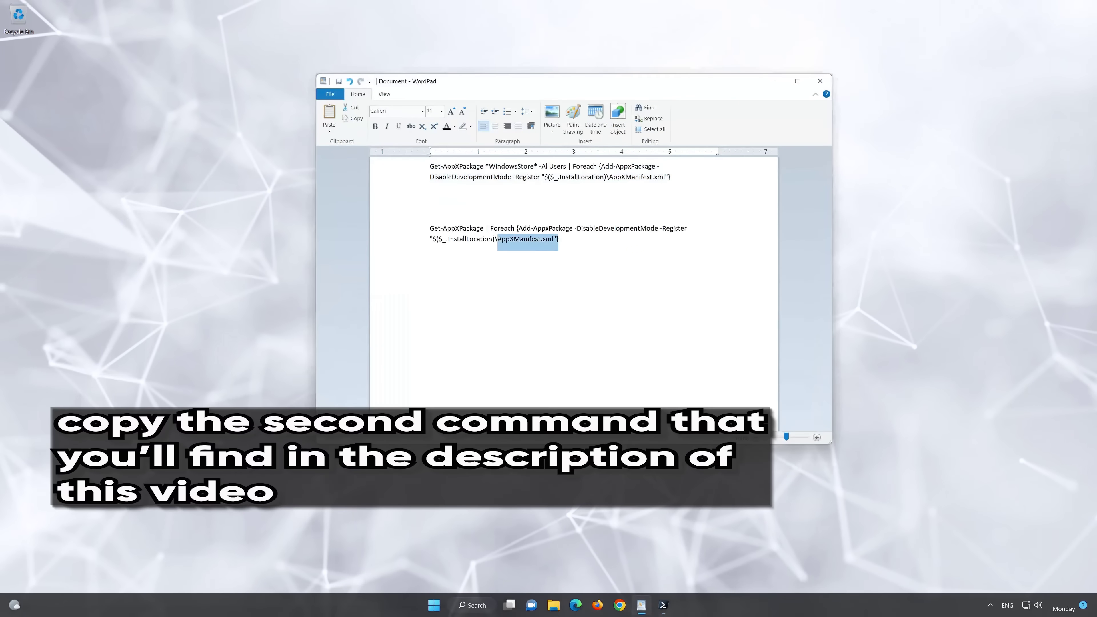
{"action": "right_click", "coordinate": [453, 231]}
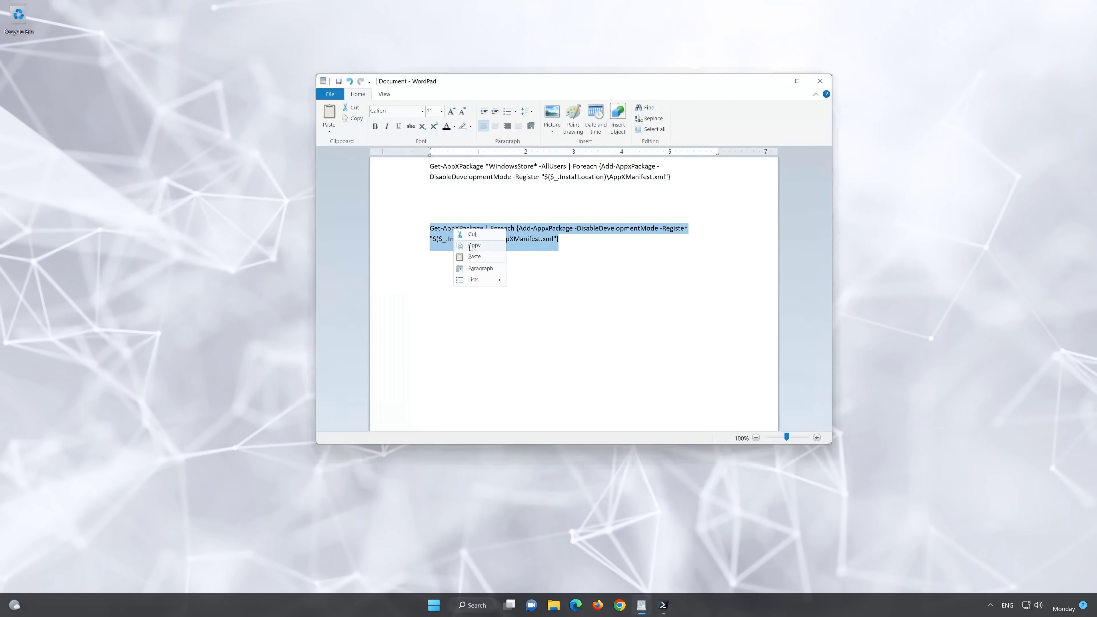
{"action": "left_click", "coordinate": [773, 82]}
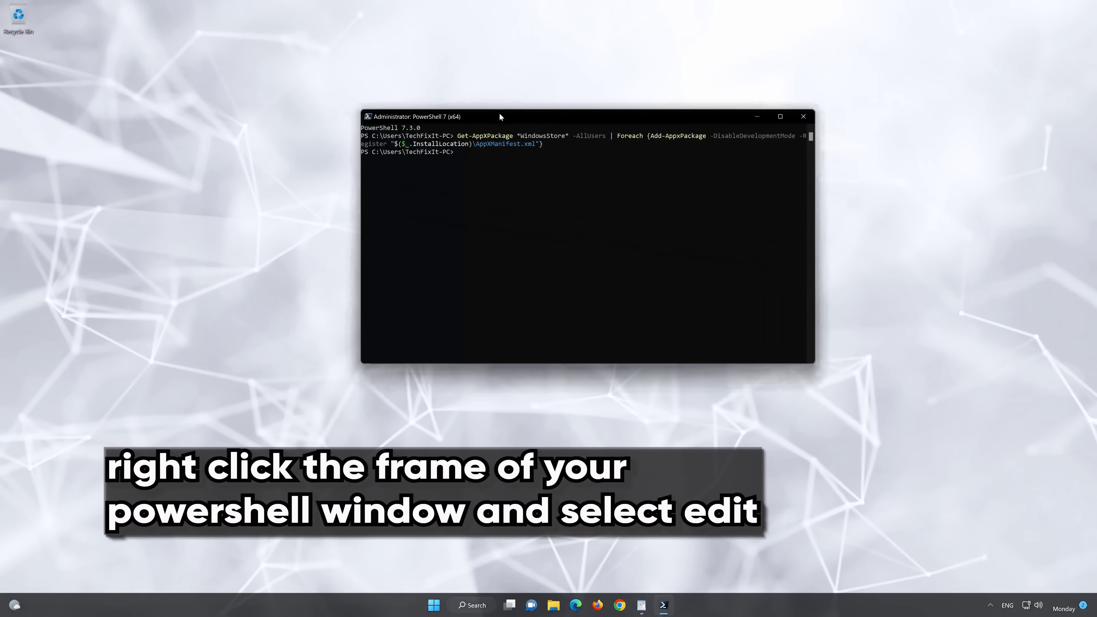
Paste and run in PowerShell: Get-AppXPackage | Foreach {Add-AppxPackage -DisableDevelopmentMode -Register "$($_.InstallLocation)\AppXManifest.xml"}.
{"action": "right_click", "coordinate": [499, 117]}
{"action": "left_click", "coordinate": [531, 190]}
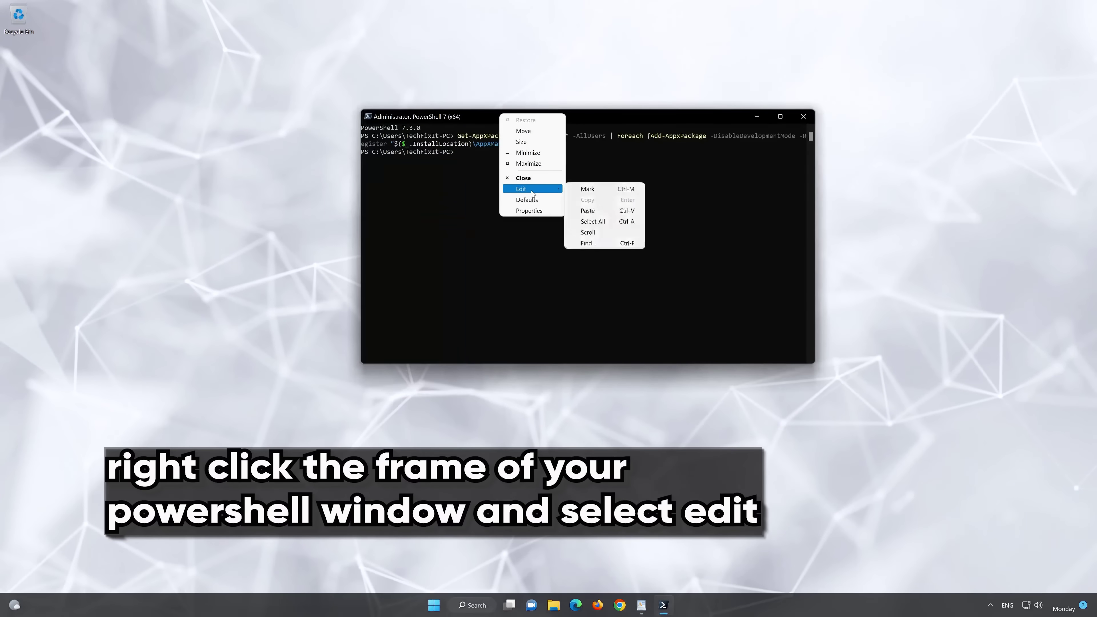
{"action": "left_click", "coordinate": [612, 213]}
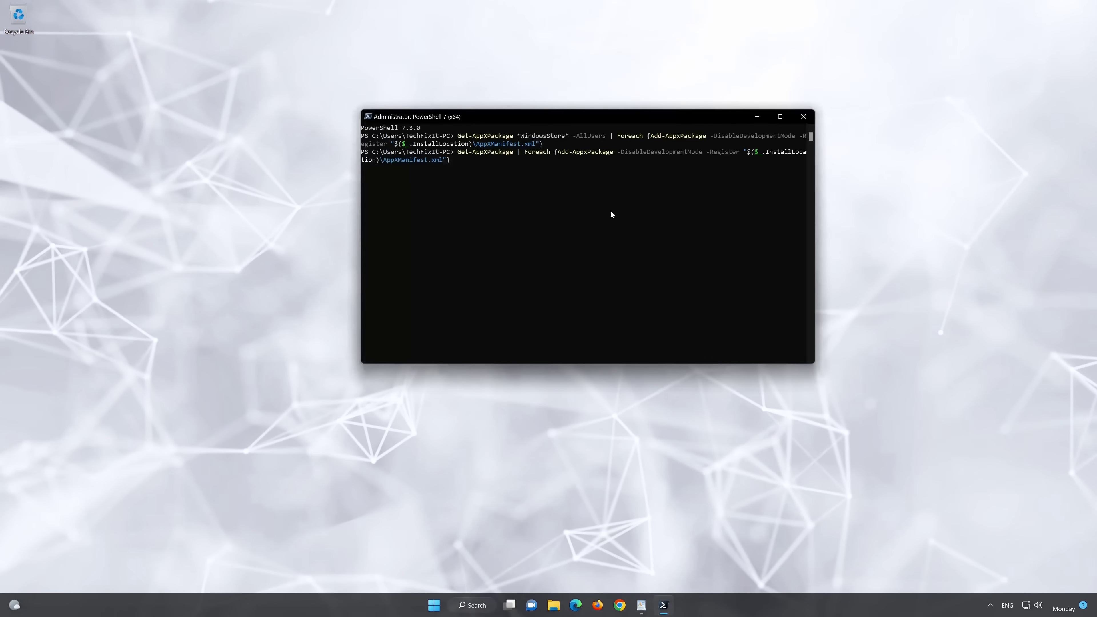
{"action": "key", "text": "Return"}
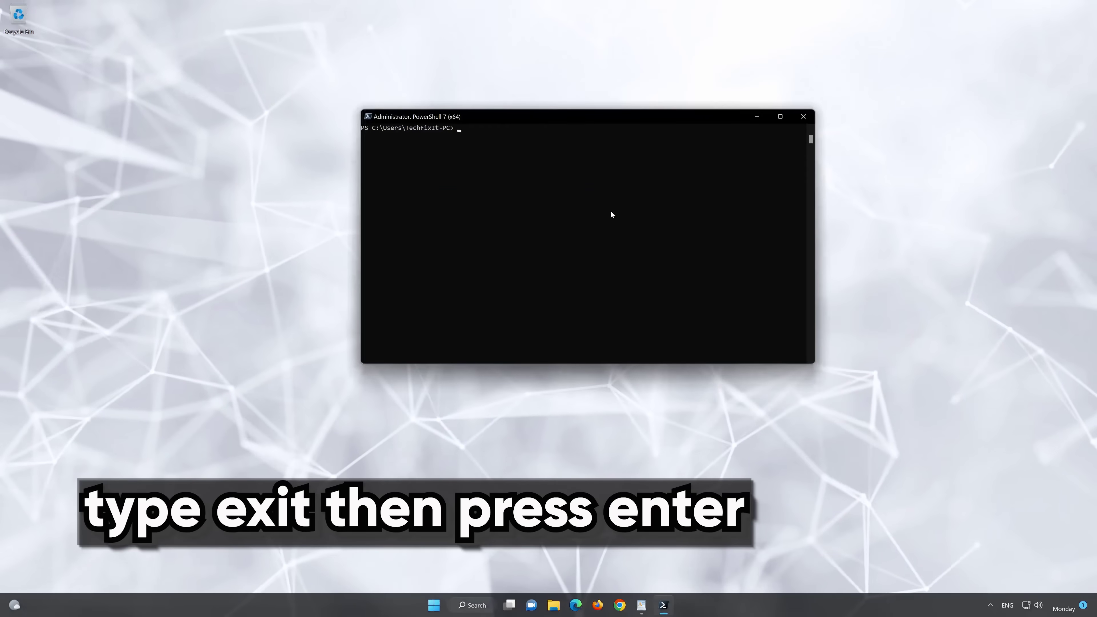
End the PowerShell session with the exit command.
{"action": "type", "text": "exi"}
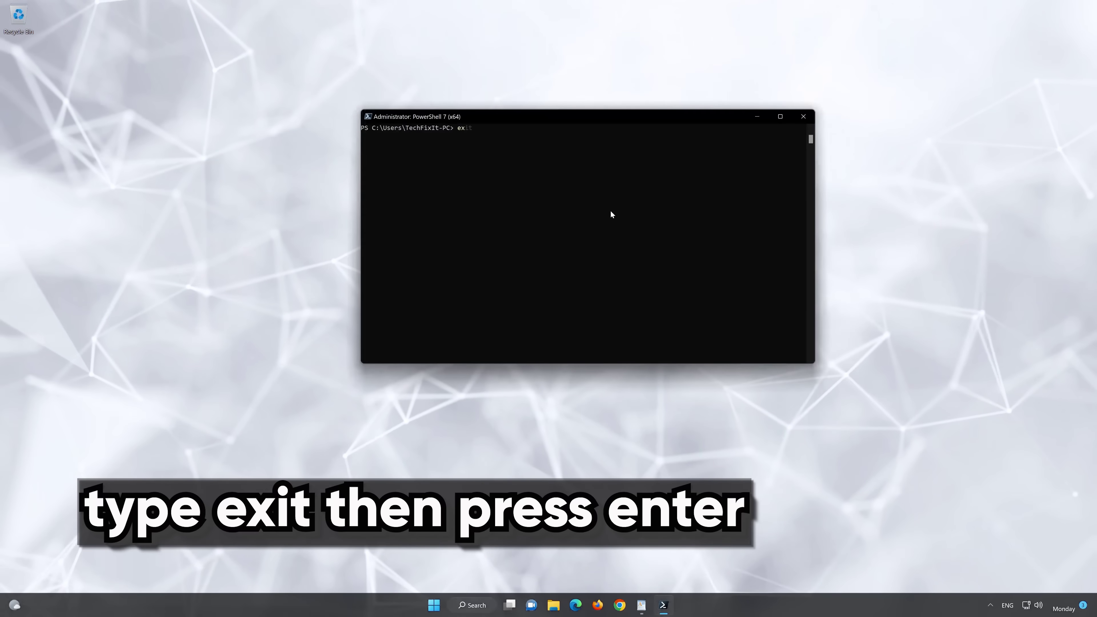
{"action": "type", "text": "t"}
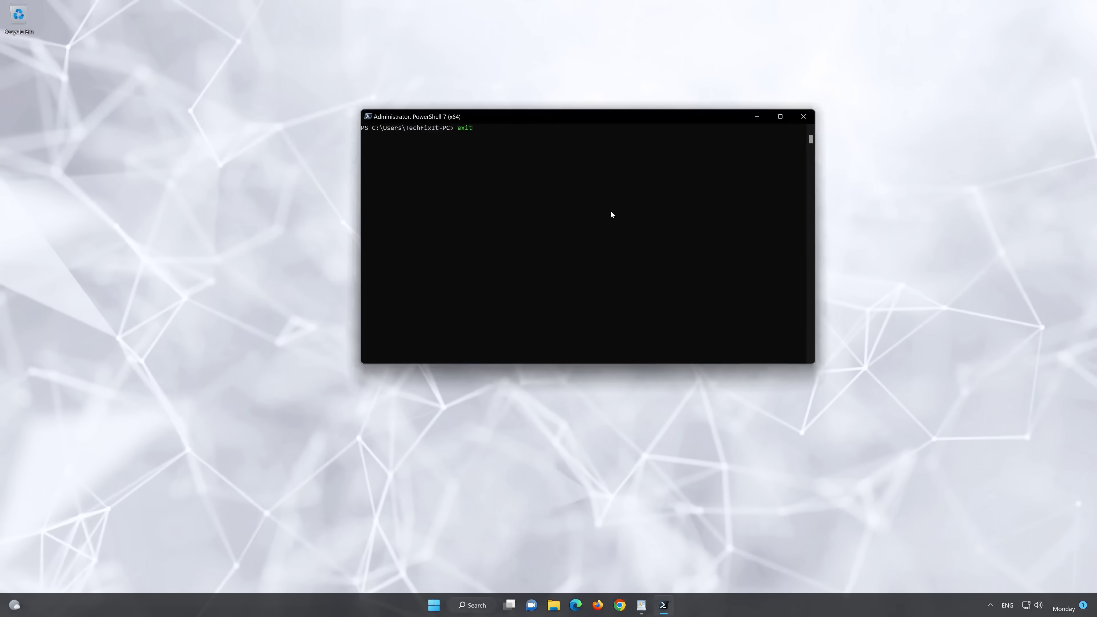
{"action": "key", "text": "Return"}
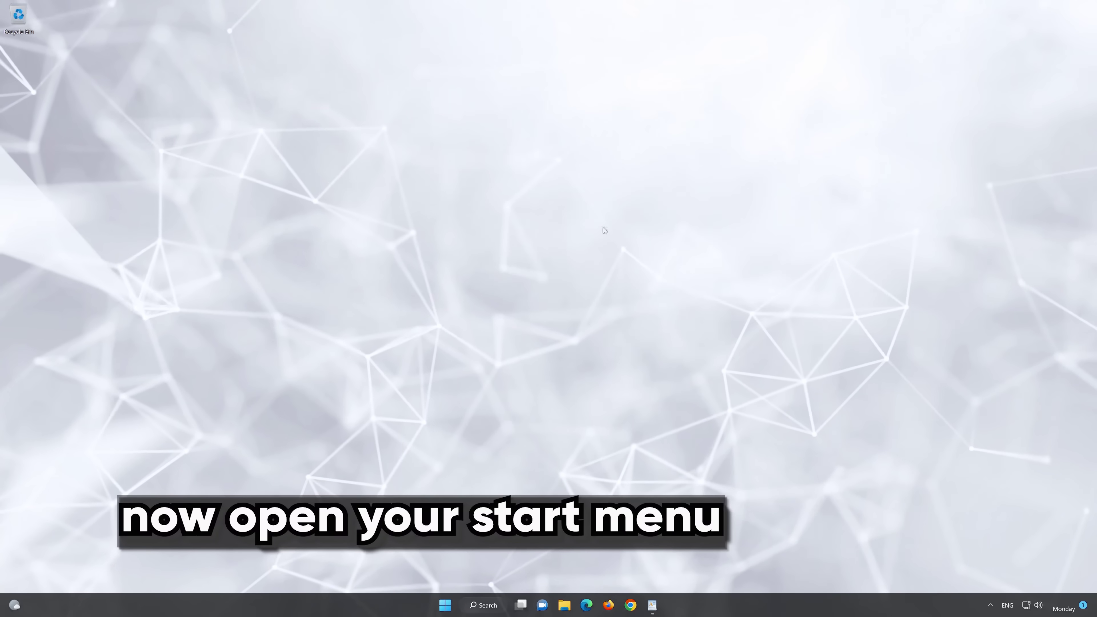
Find Microsoft Store through Windows search, pin it to the taskbar and open it from there.
{"action": "left_click", "coordinate": [446, 607]}
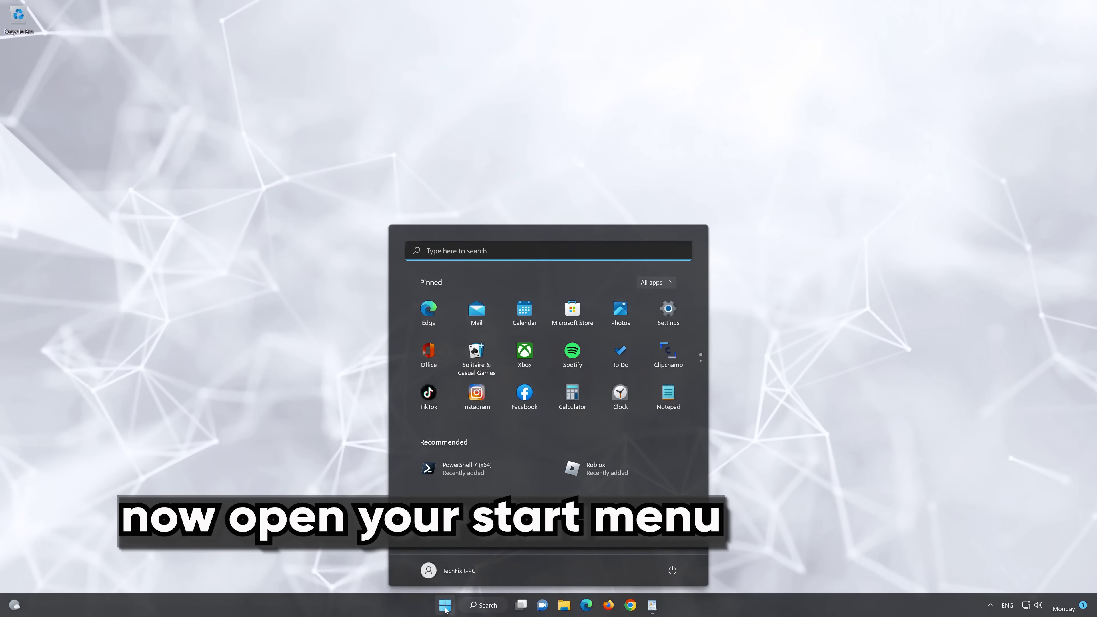
{"action": "type", "text": "mi"}
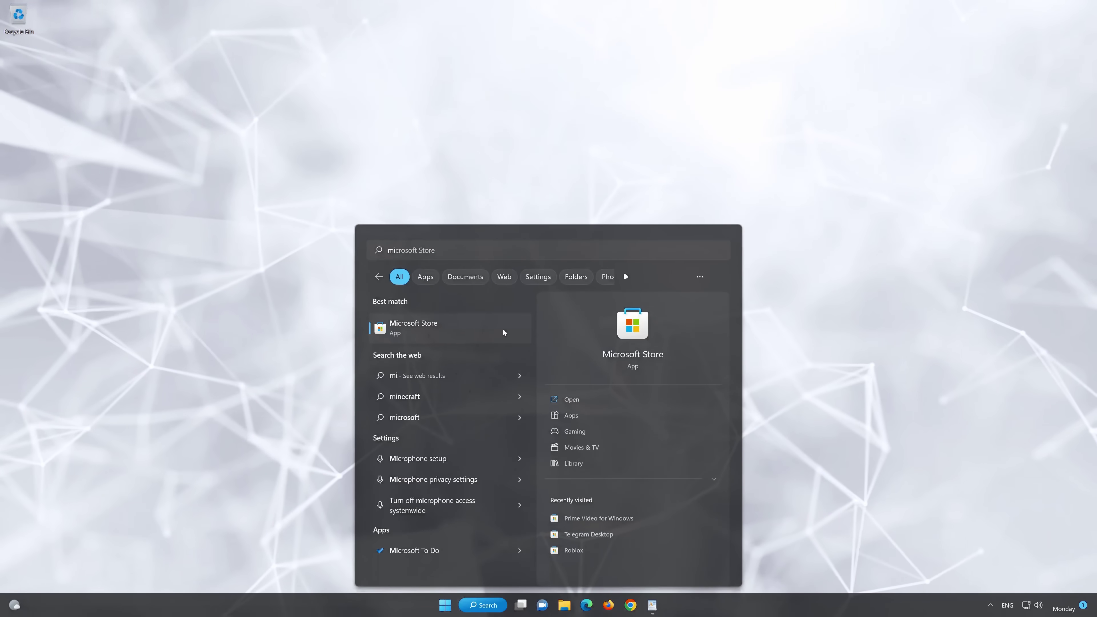
{"action": "right_click", "coordinate": [502, 329]}
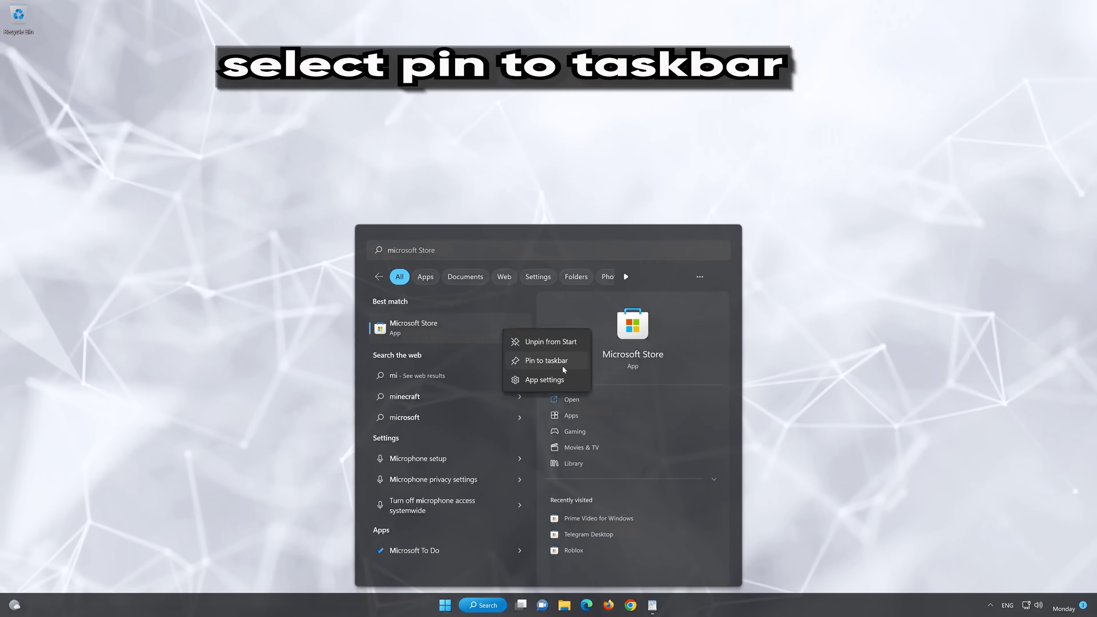
{"action": "left_click", "coordinate": [547, 361]}
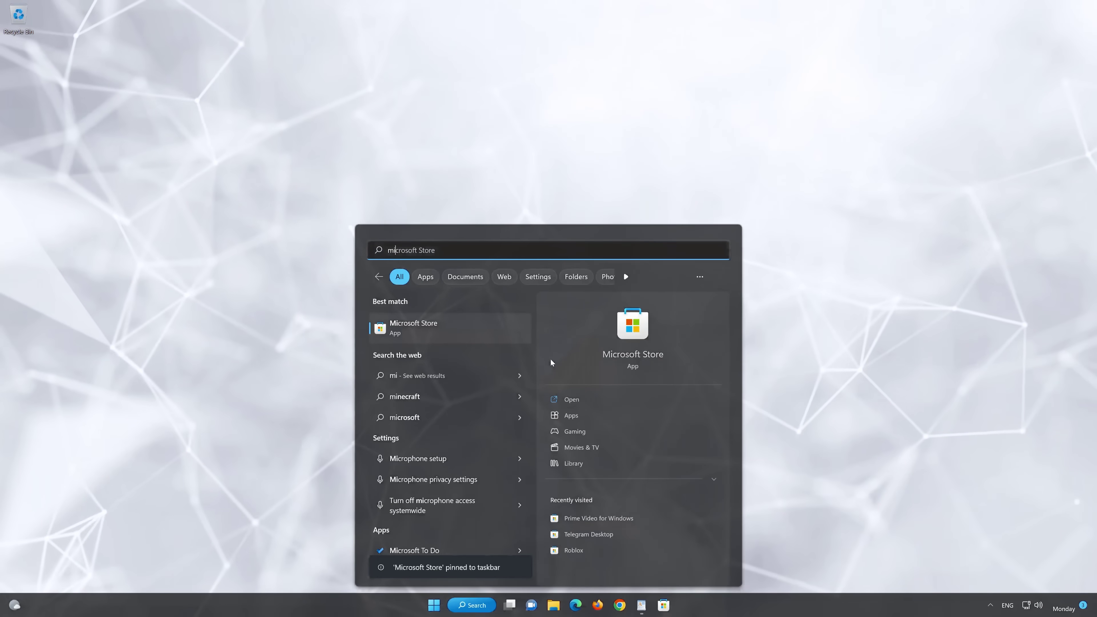
{"action": "left_click", "coordinate": [807, 367]}
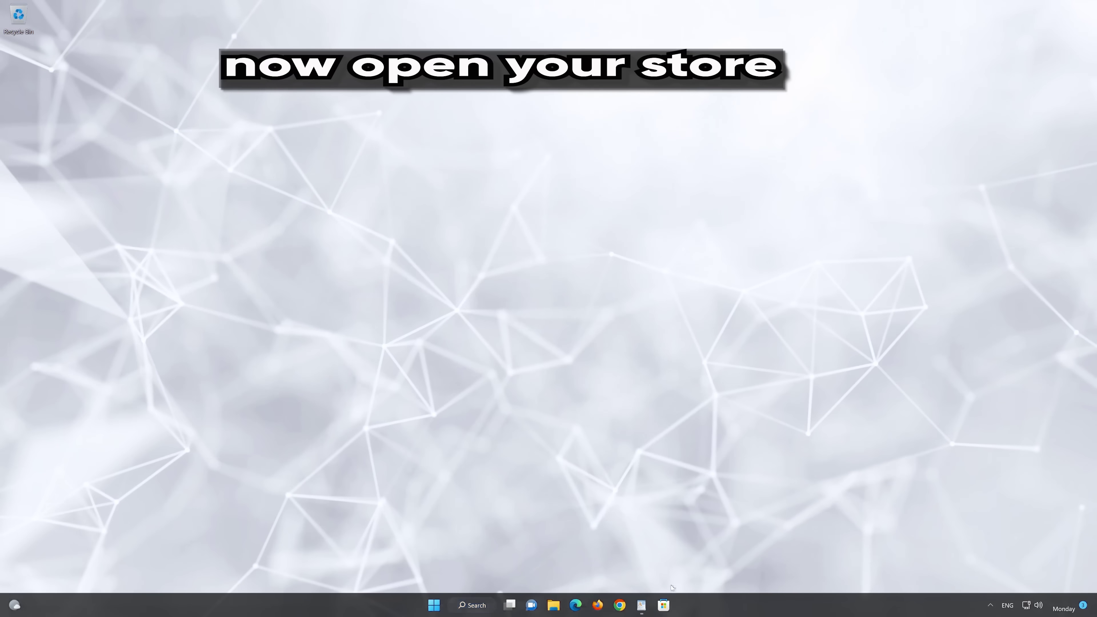
{"action": "left_click", "coordinate": [664, 605]}
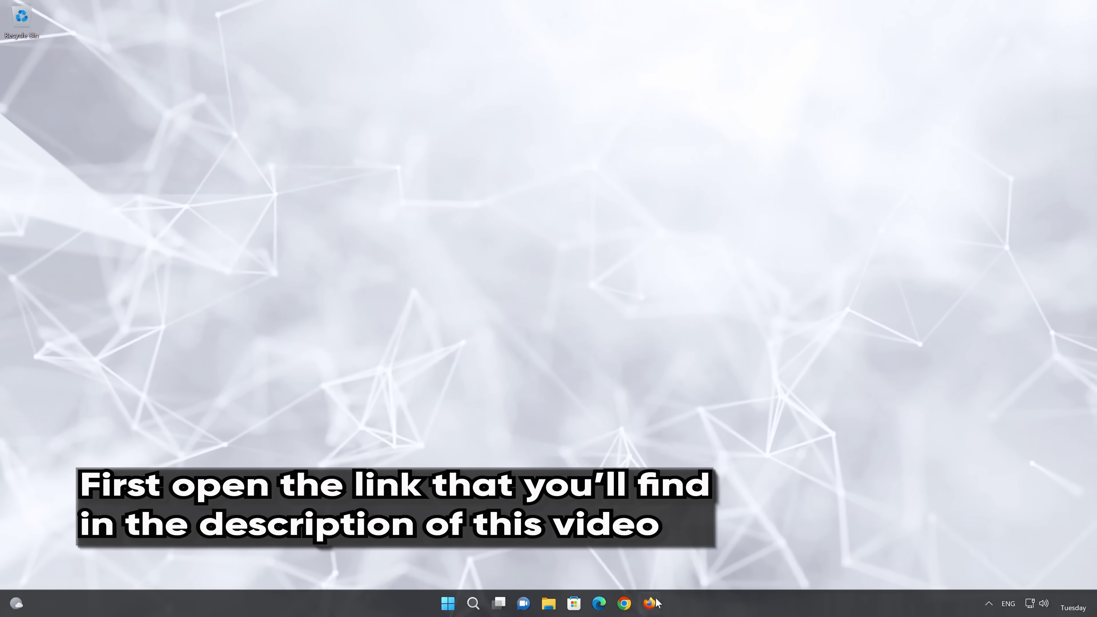
In Firefox, load the copied link microsoft.com/software-download/windows11, download the tool under Create Windows 11 Installation Media, and close the browser.
{"action": "left_click", "coordinate": [652, 604]}
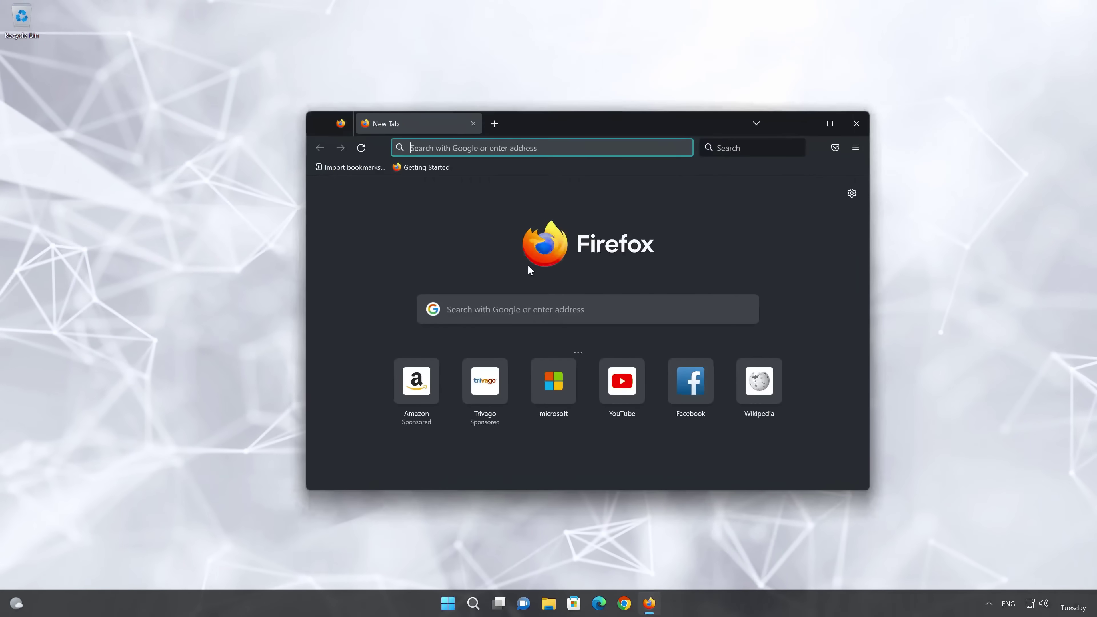
{"action": "right_click", "coordinate": [511, 148]}
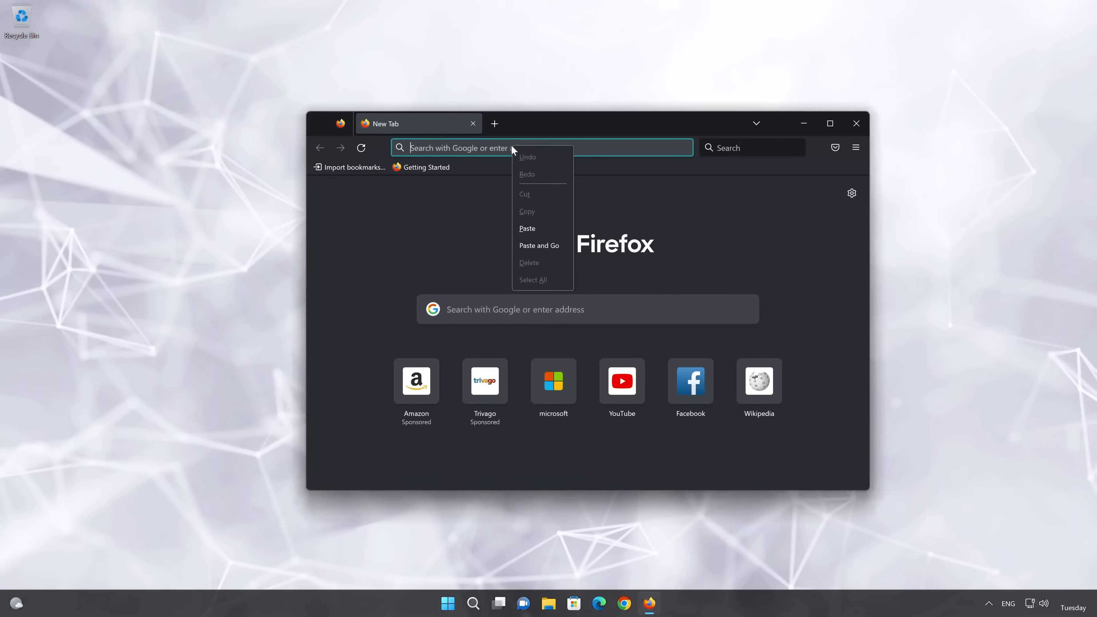
{"action": "left_click", "coordinate": [542, 245]}
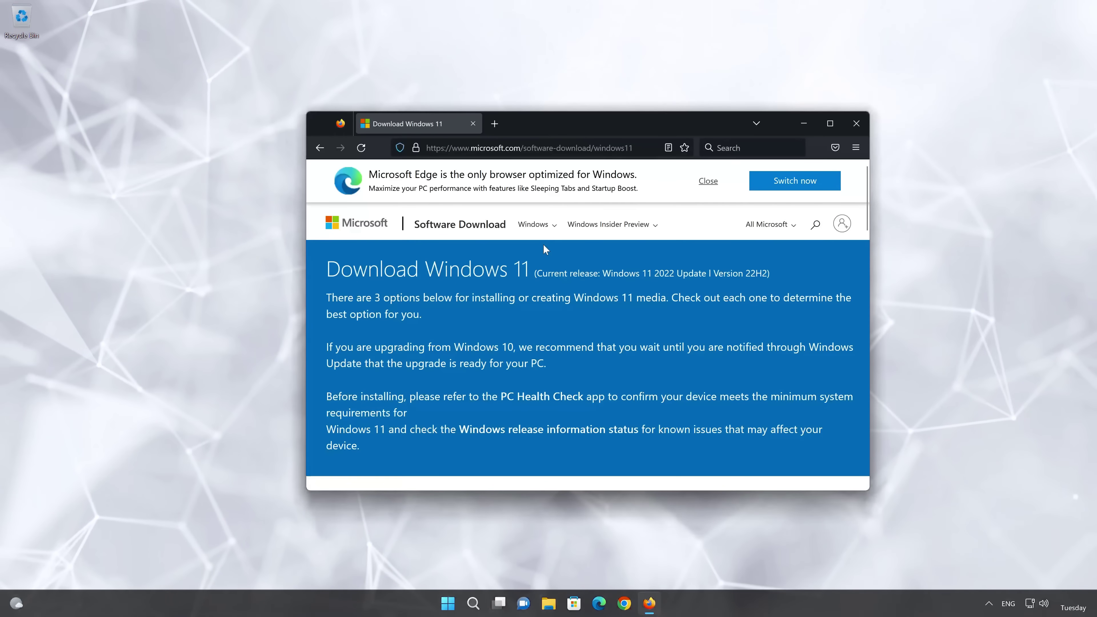
{"action": "scroll", "coordinate": [545, 249], "scroll_direction": "down", "scroll_amount": 10}
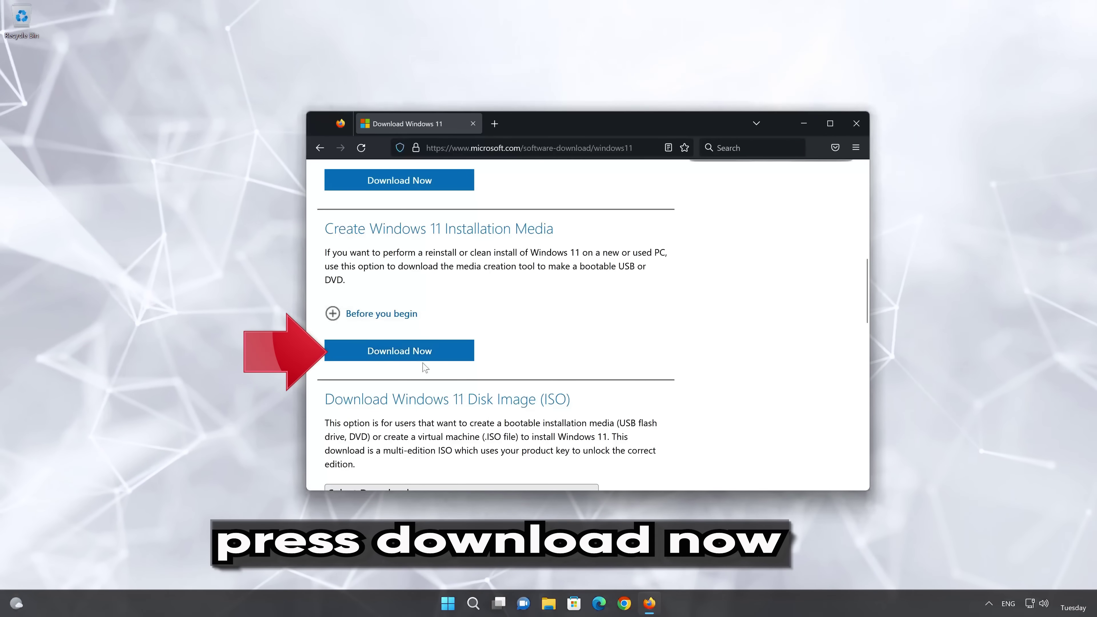
{"action": "left_click", "coordinate": [417, 352]}
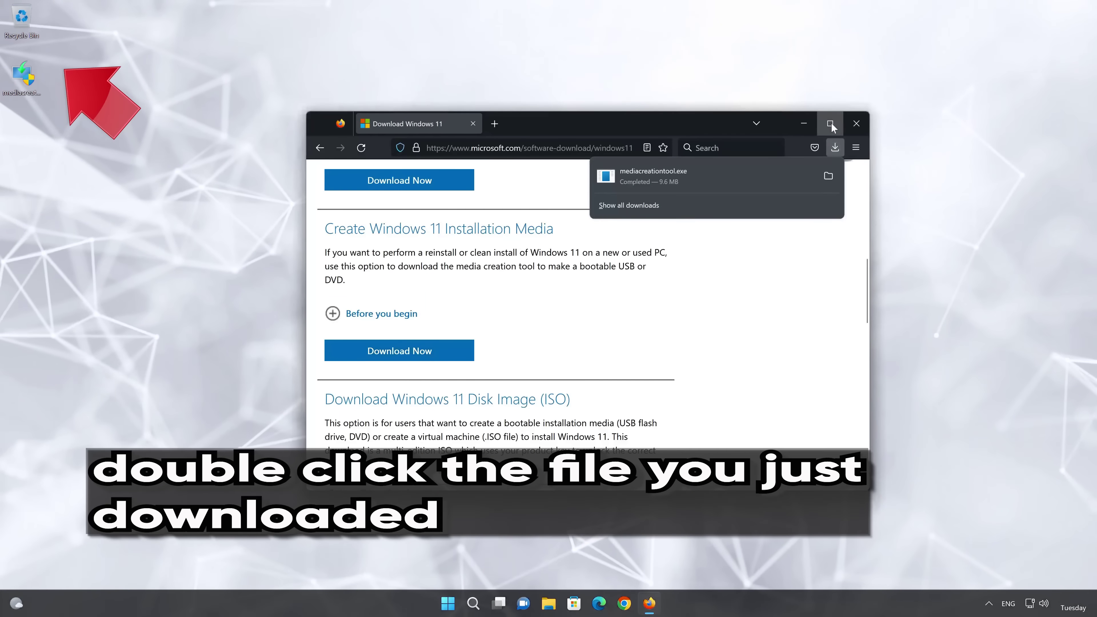
{"action": "left_click", "coordinate": [856, 123]}
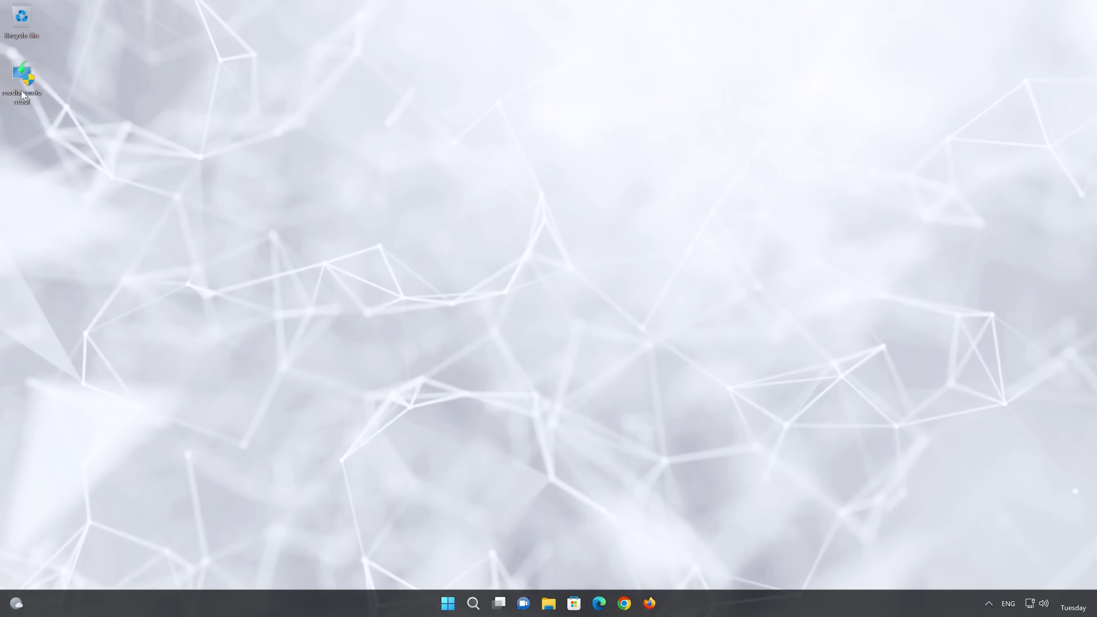
Run the downloaded mediacreationtool with administrator approval, accept the license terms and keep the recommended language and edition.
{"action": "double_click", "coordinate": [22, 94]}
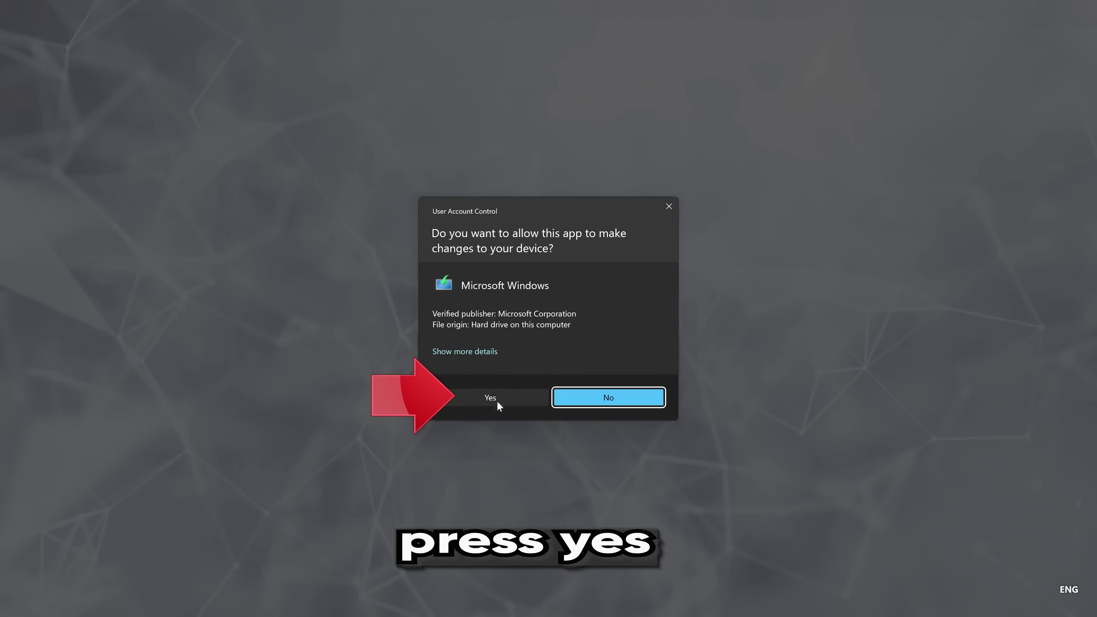
{"action": "left_click", "coordinate": [484, 399]}
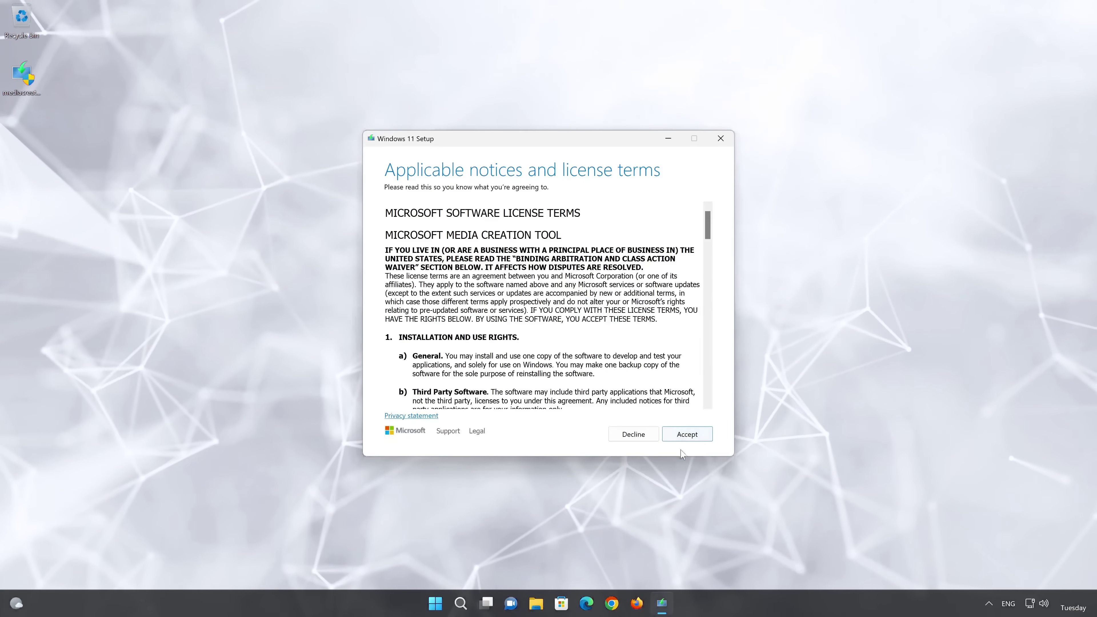
{"action": "left_click", "coordinate": [691, 436]}
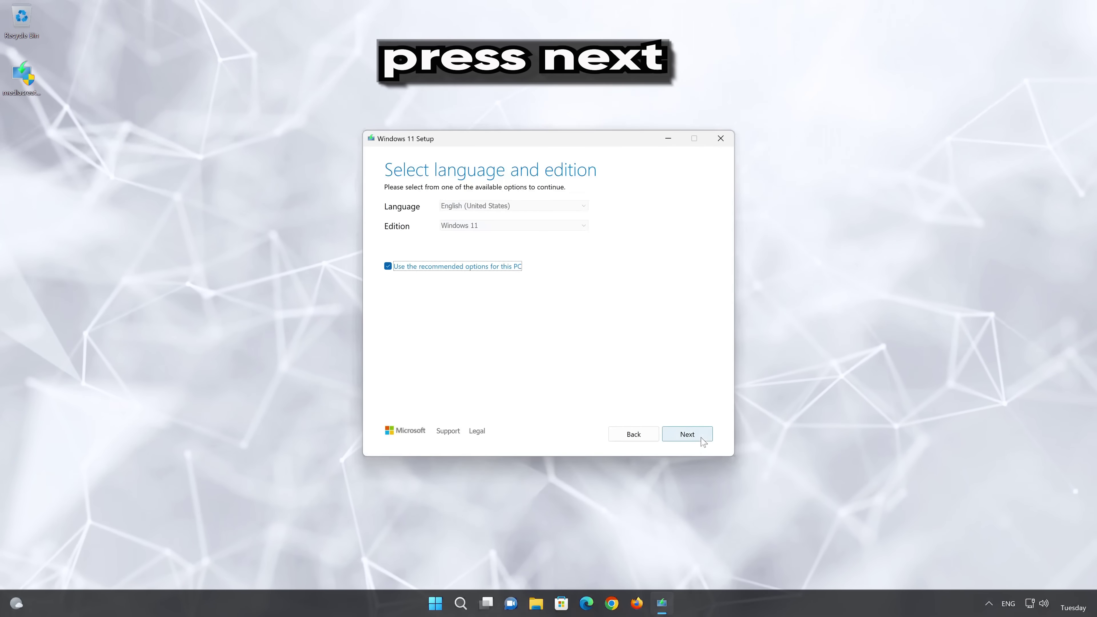
{"action": "left_click", "coordinate": [700, 437]}
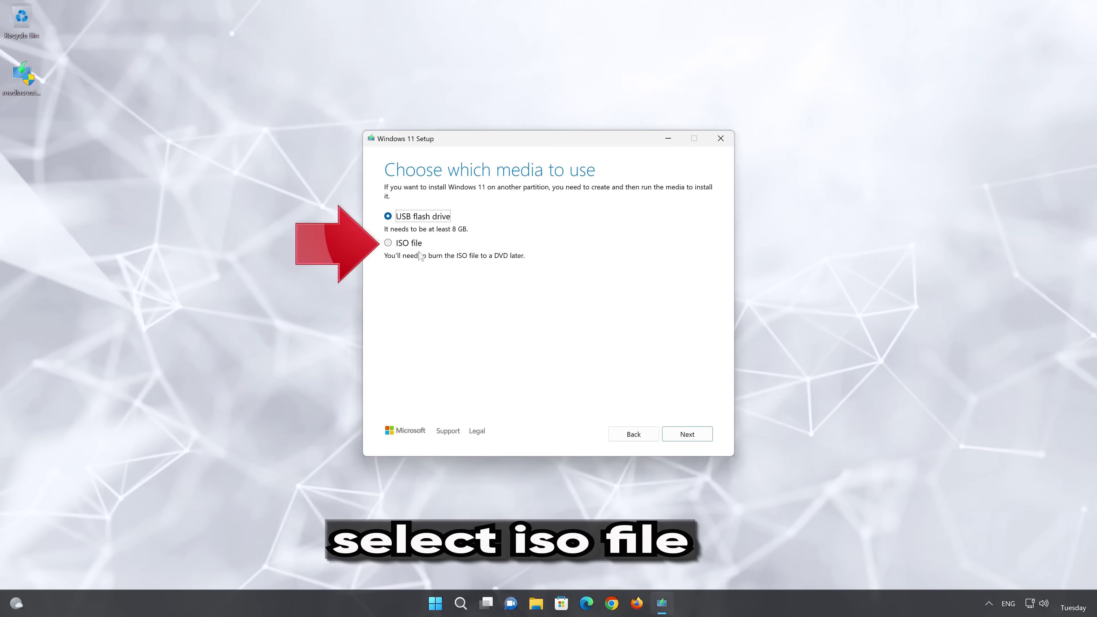
Choose ISO file as the media, save it to the Desktop as Windows 11, and finish the media creation wizard.
{"action": "left_click", "coordinate": [389, 243]}
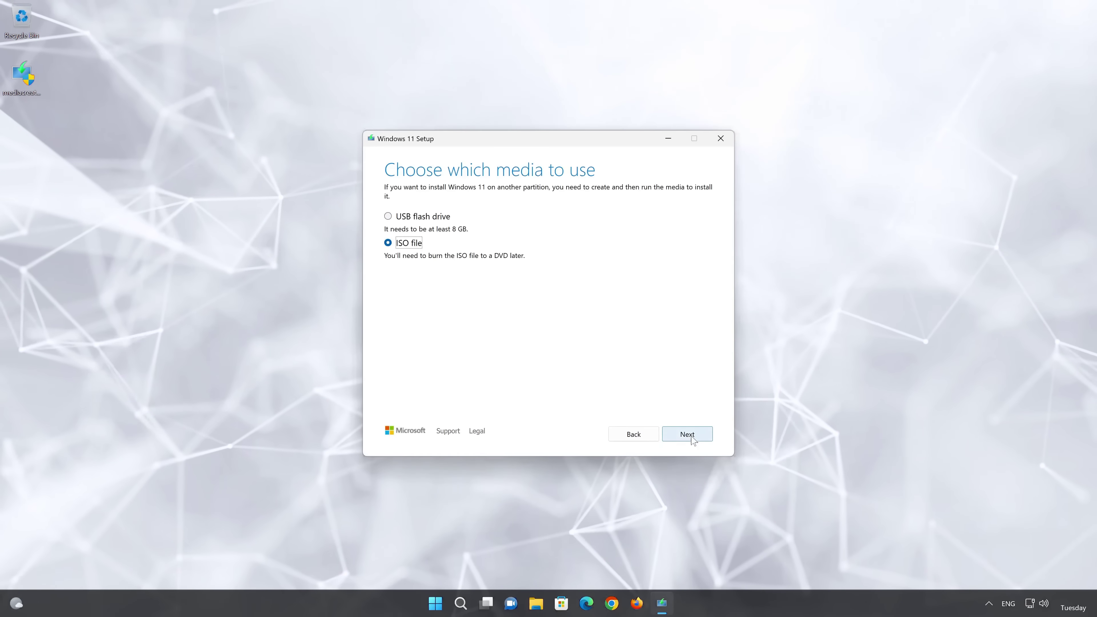
{"action": "left_click", "coordinate": [691, 438]}
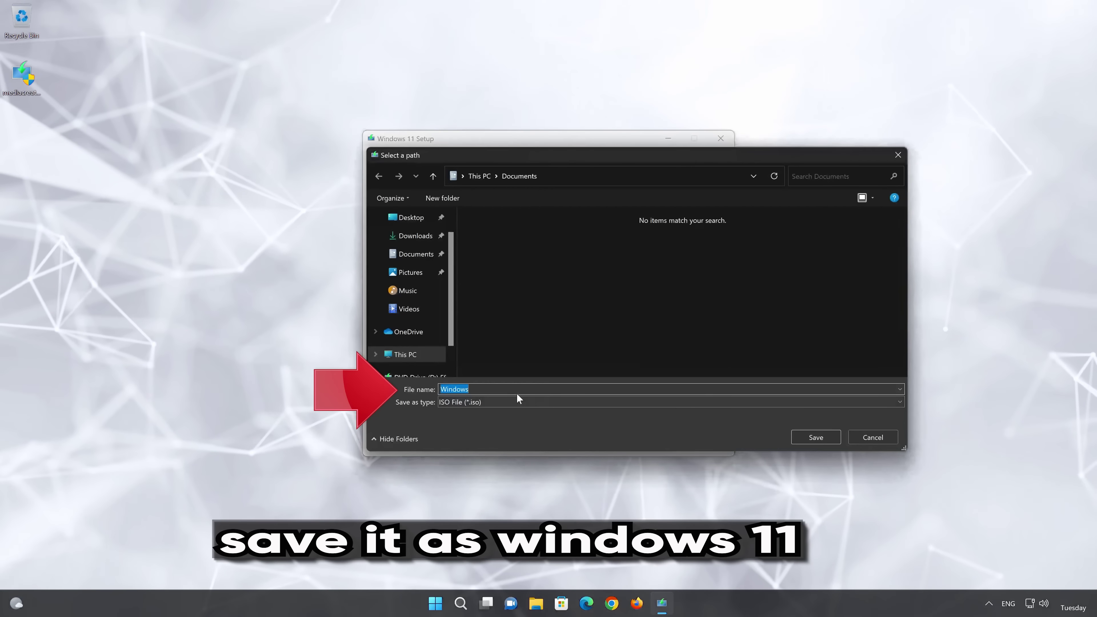
{"action": "left_click", "coordinate": [517, 390]}
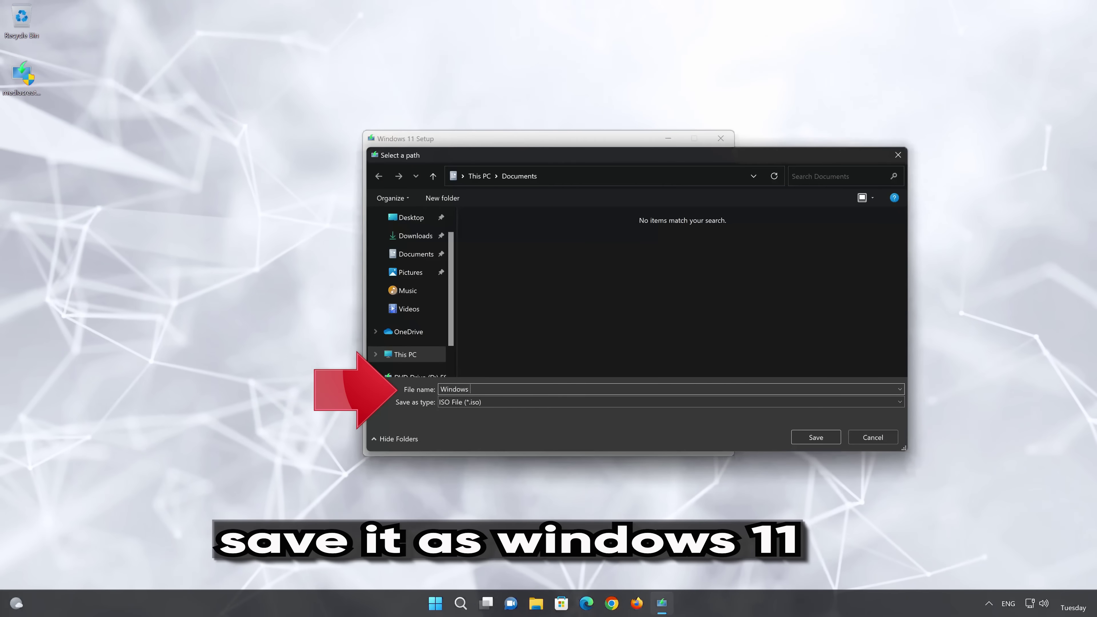
{"action": "type", "text": "11"}
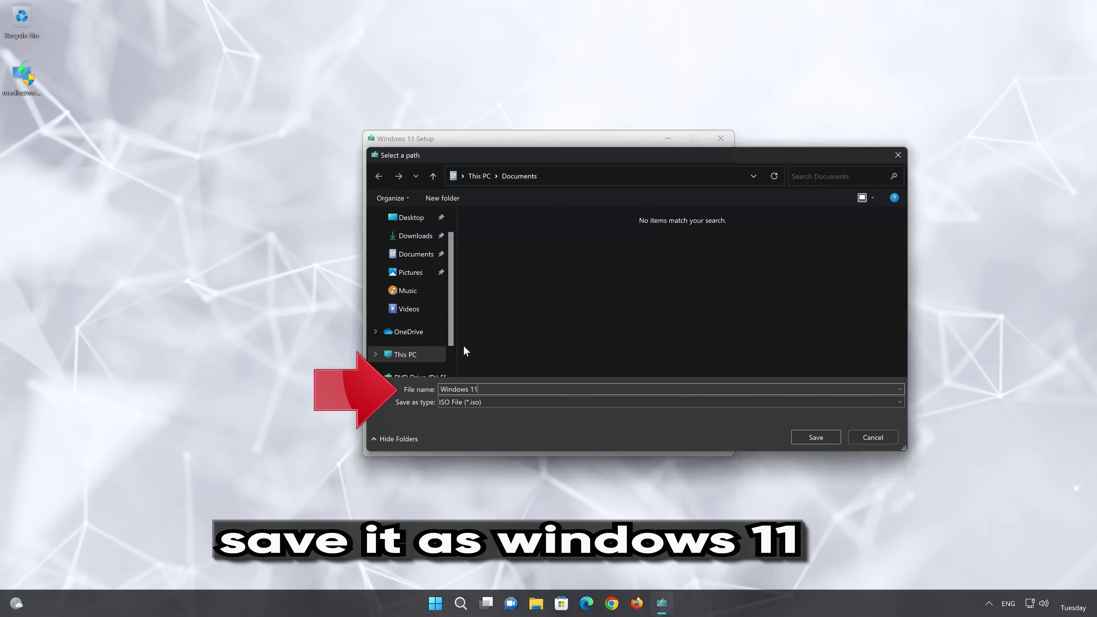
{"action": "left_click", "coordinate": [412, 217]}
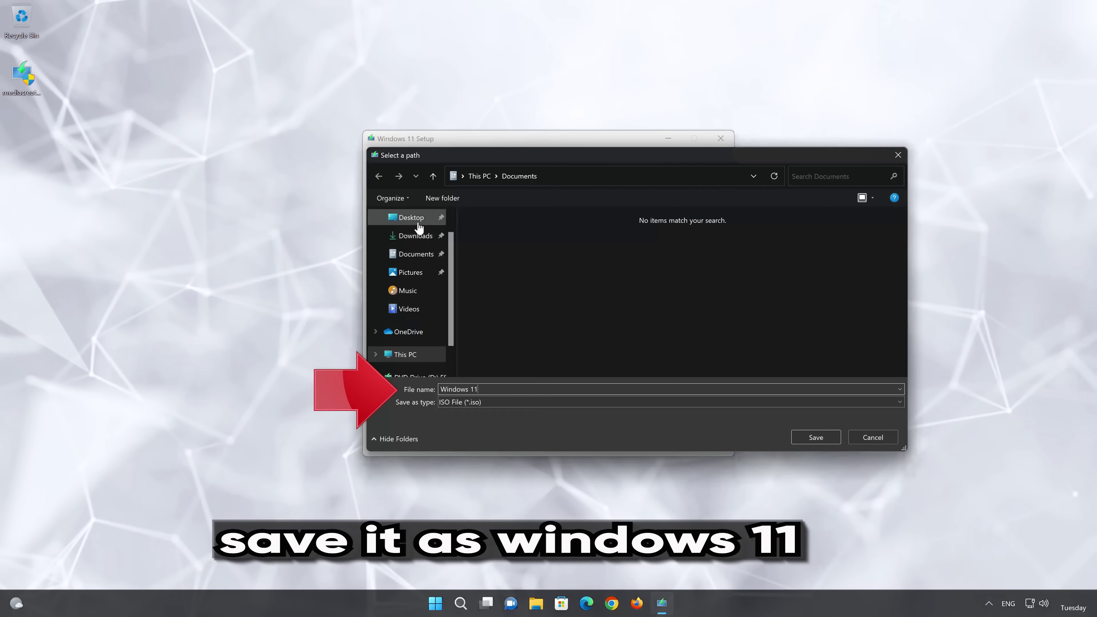
{"action": "left_click", "coordinate": [824, 437]}
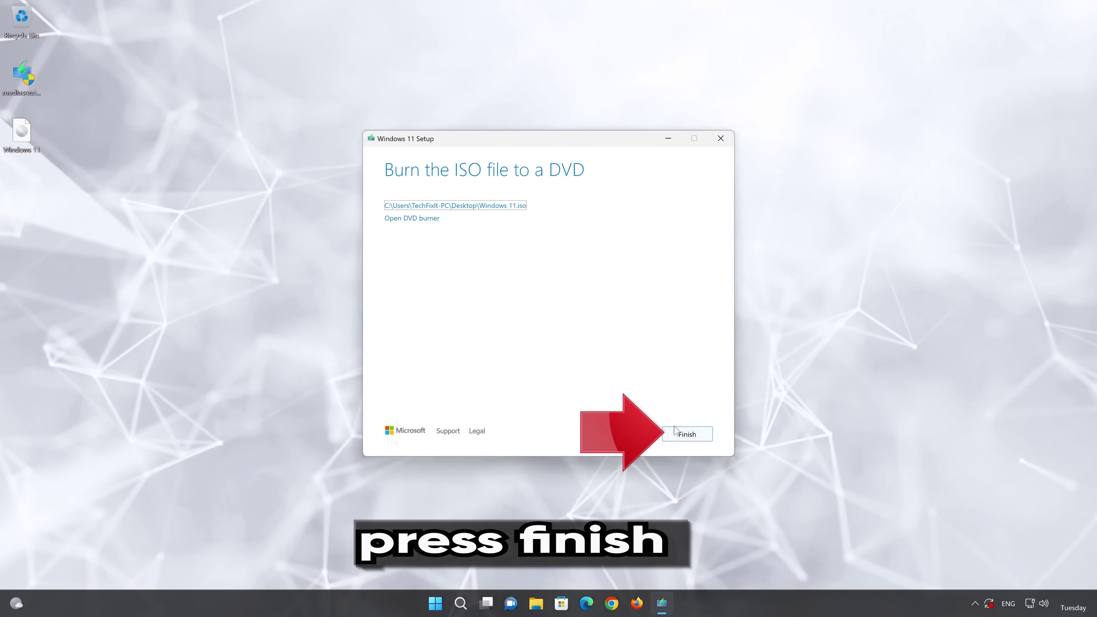
{"action": "left_click", "coordinate": [687, 435]}
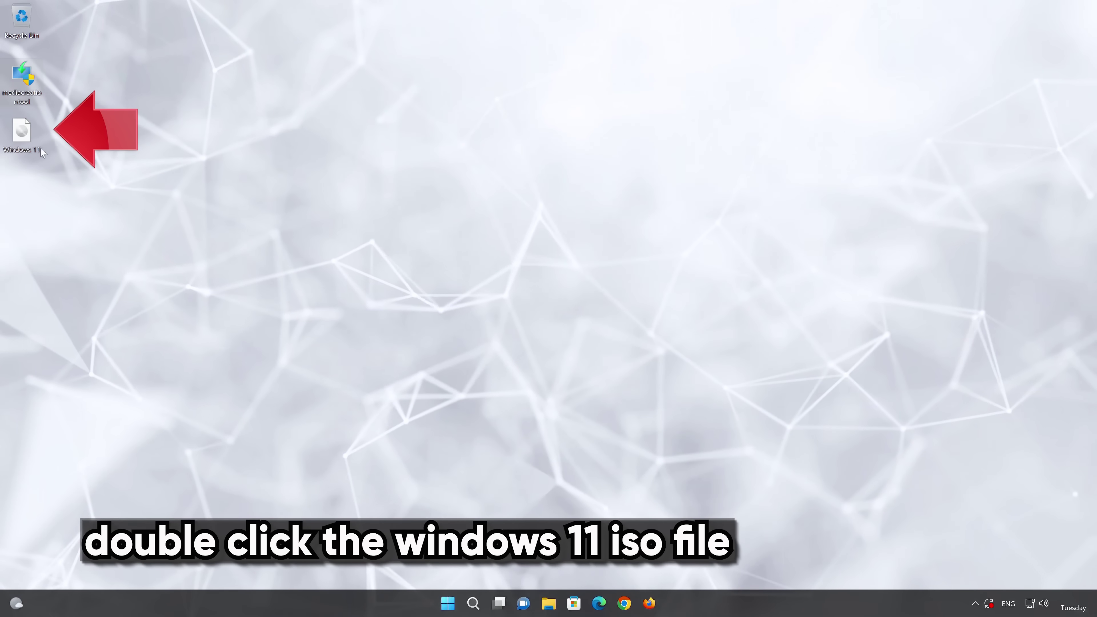
Mount the Windows 11 ISO from the desktop, run its setup application with administrator approval, and close the drive's folder window.
{"action": "double_click", "coordinate": [20, 140]}
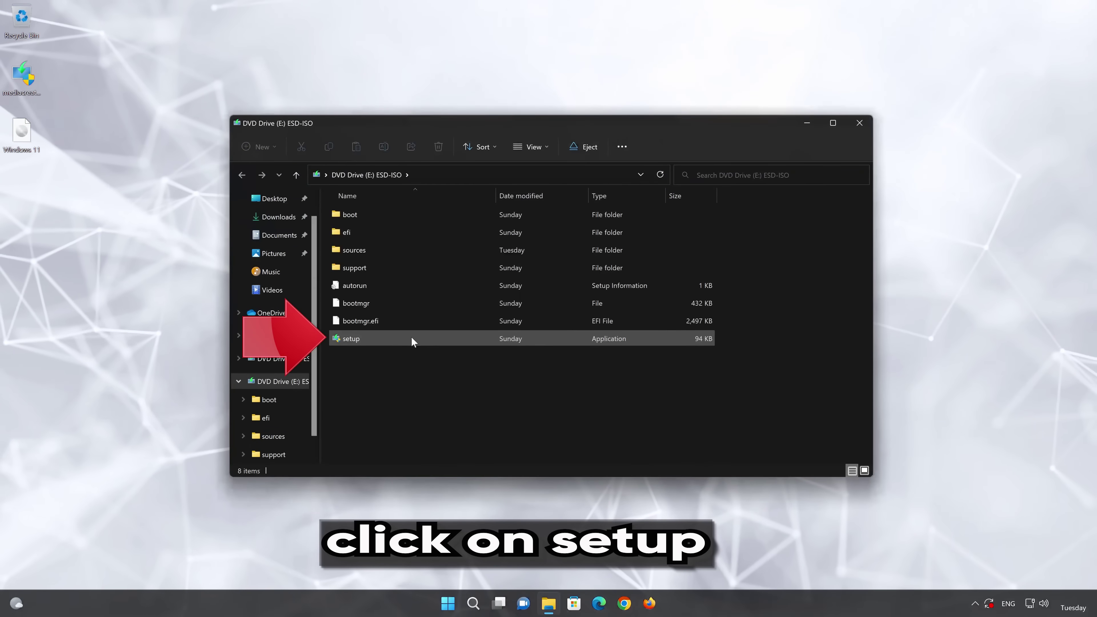
{"action": "double_click", "coordinate": [412, 338]}
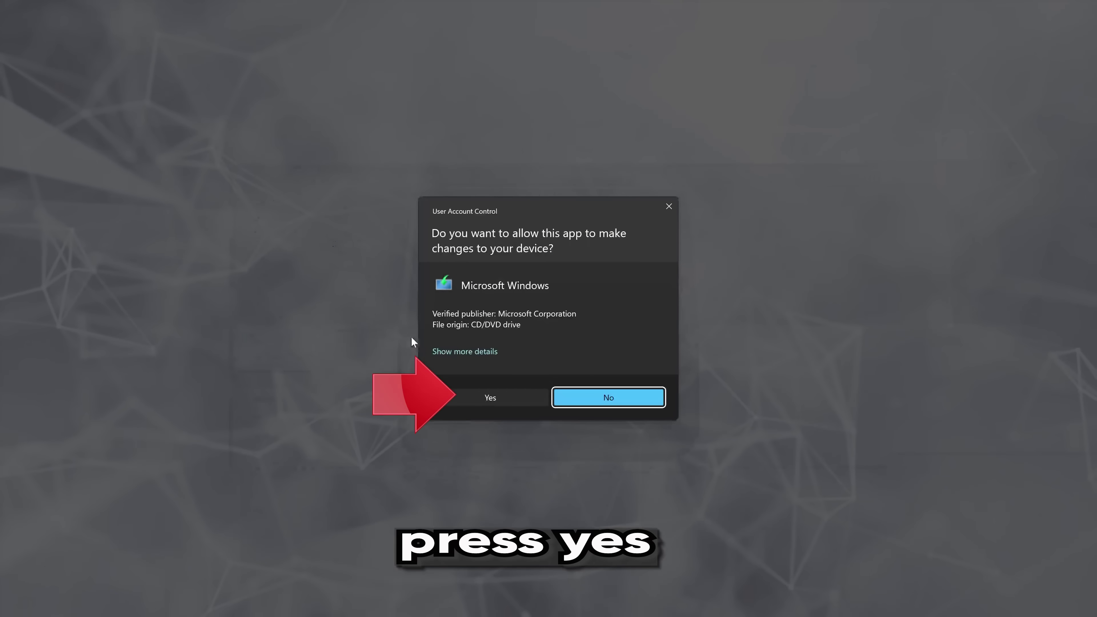
{"action": "left_click", "coordinate": [484, 396]}
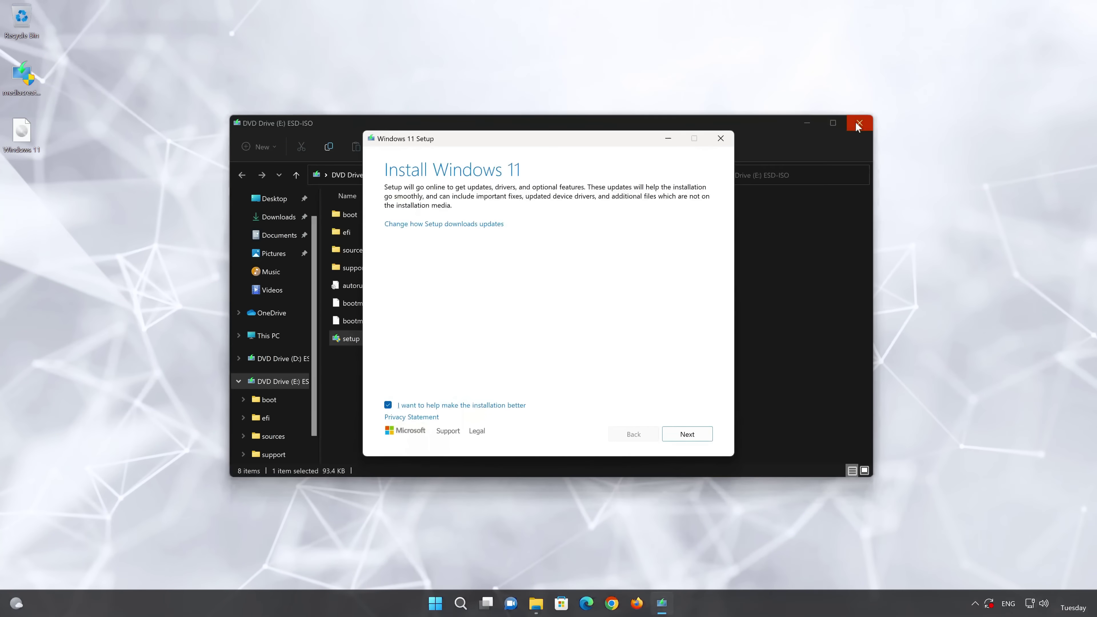
{"action": "left_click", "coordinate": [858, 125]}
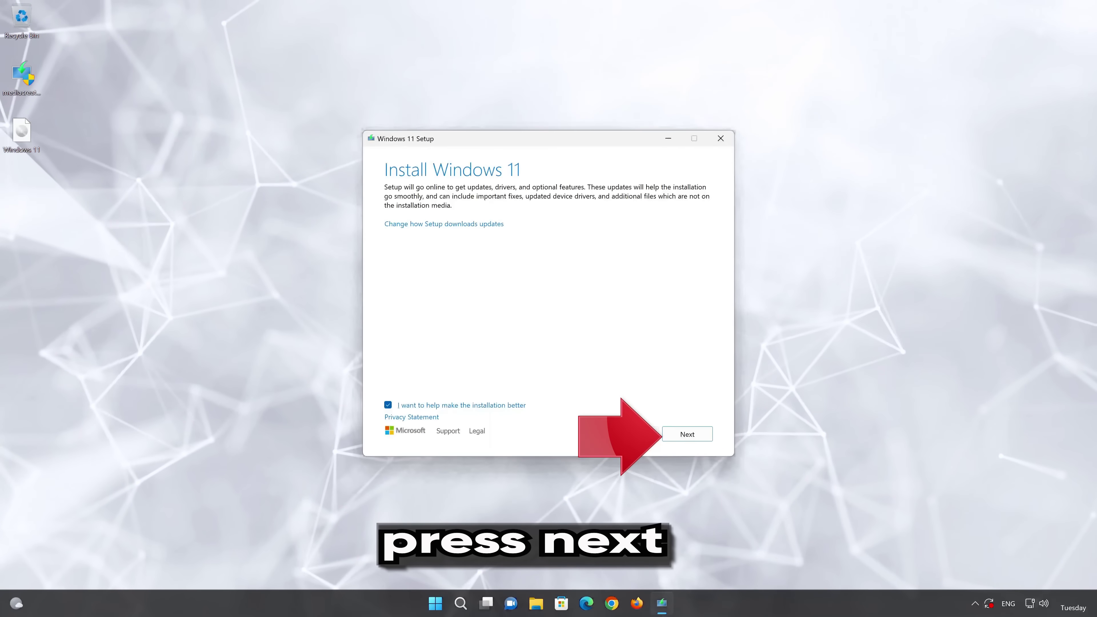
Continue through Windows 11 Setup, accept the license terms and start installing Windows 11 Pro with personal files and apps kept.
{"action": "left_click", "coordinate": [687, 434]}
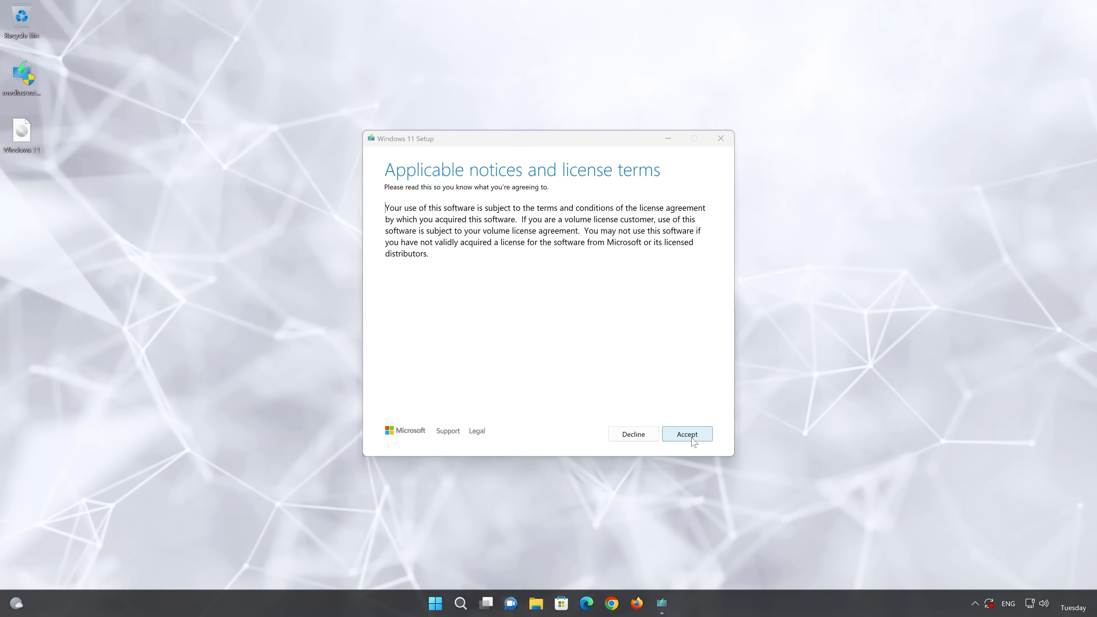
{"action": "left_click", "coordinate": [691, 437]}
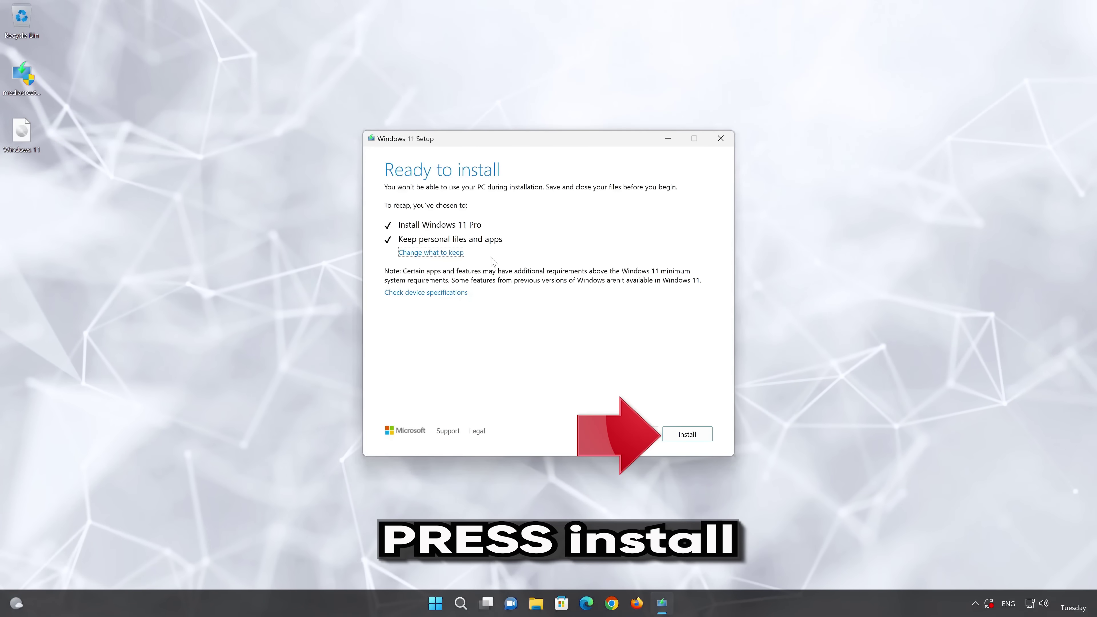
{"action": "left_click", "coordinate": [702, 440]}
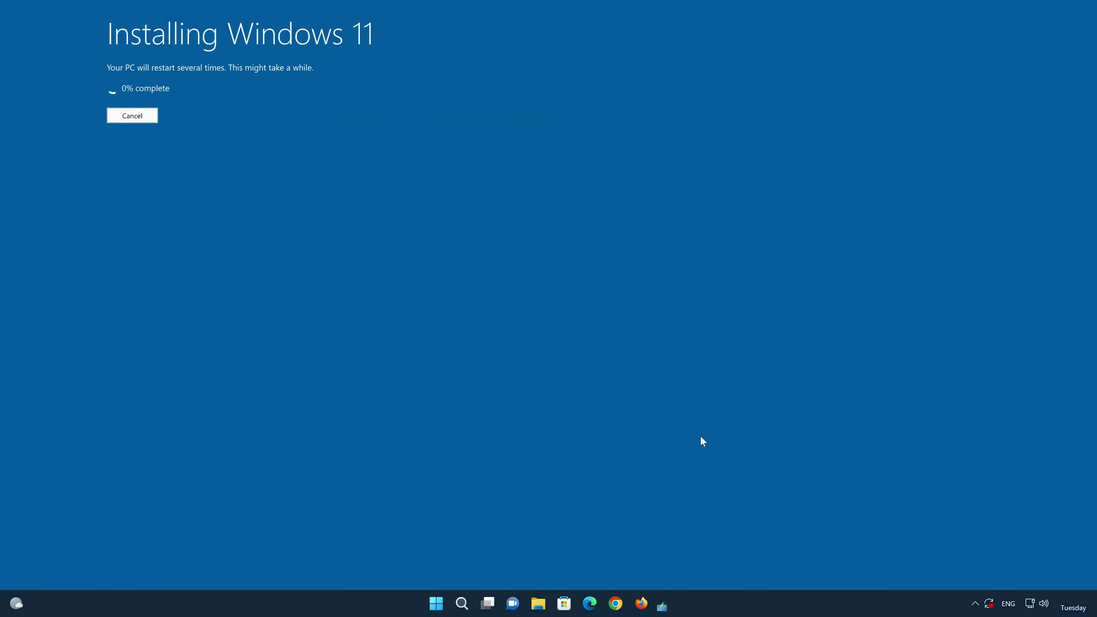